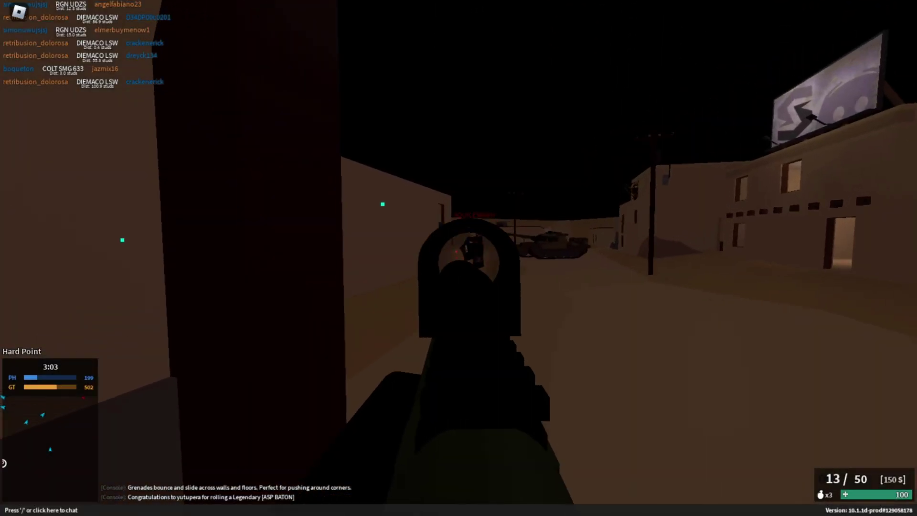
Step: Shoot enemies with the rifle in the Roblox Hard Point match for two more kills
{"action": "left_click", "coordinate": [458, 258]}
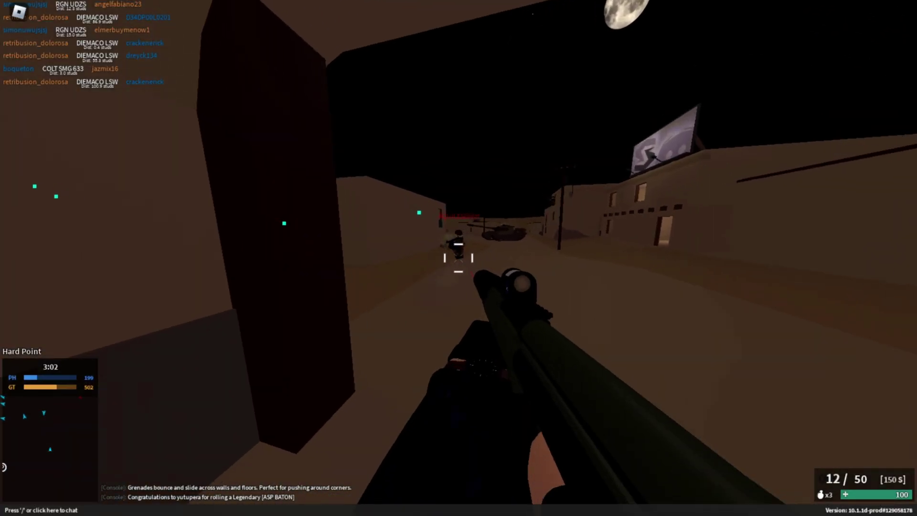
{"action": "left_click", "coordinate": [458, 258]}
{"action": "left_click", "coordinate": [458, 258]}
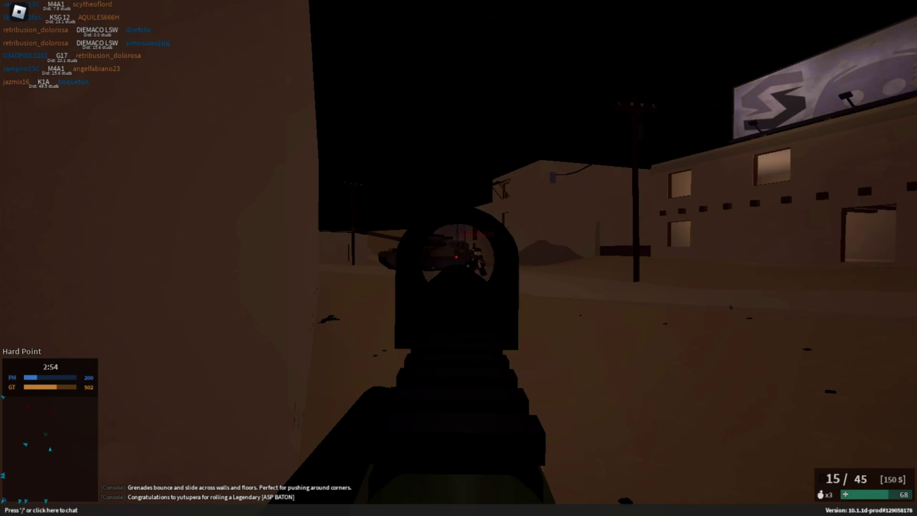
{"action": "left_click", "coordinate": [458, 258]}
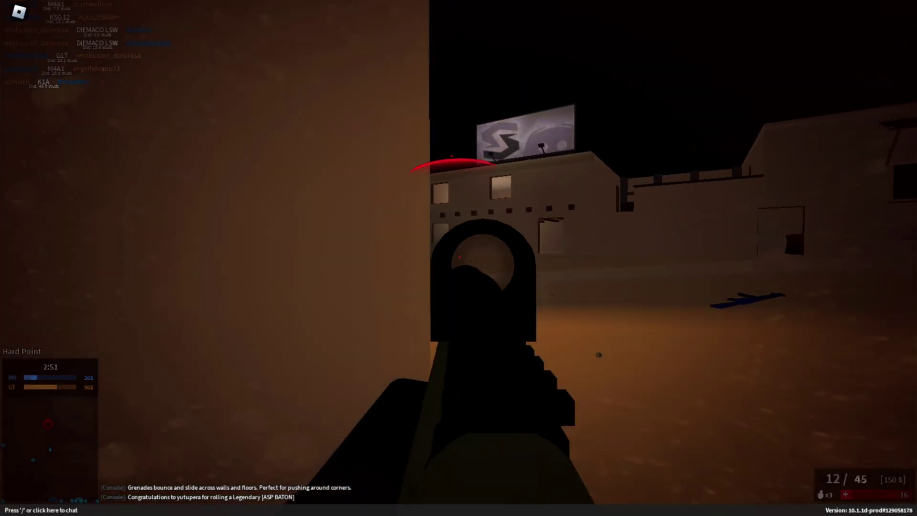
{"action": "left_click", "coordinate": [459, 258]}
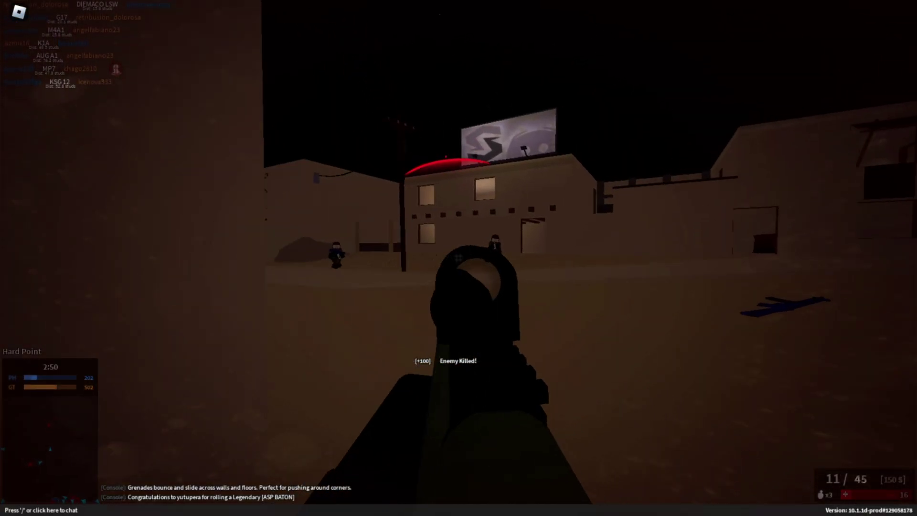
{"action": "left_click", "coordinate": [459, 258]}
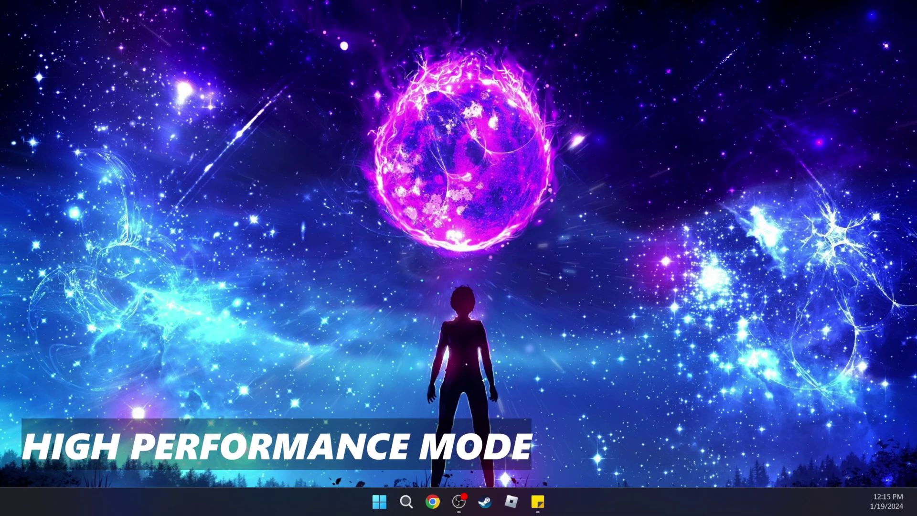
Step: Open Control Panel's Hardware and Sound > Power Options through a 'panel' search
{"action": "left_click", "coordinate": [406, 502]}
{"action": "type", "text": "panel"}
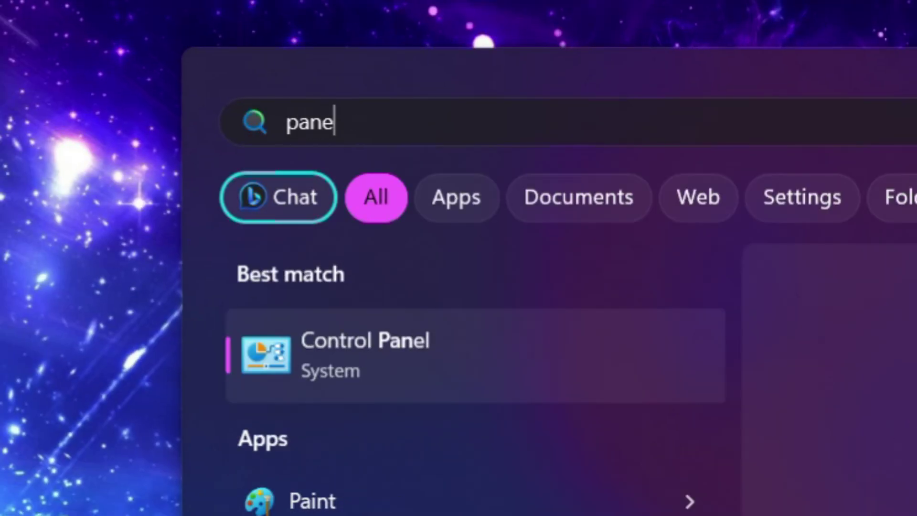
{"action": "left_click", "coordinate": [444, 363]}
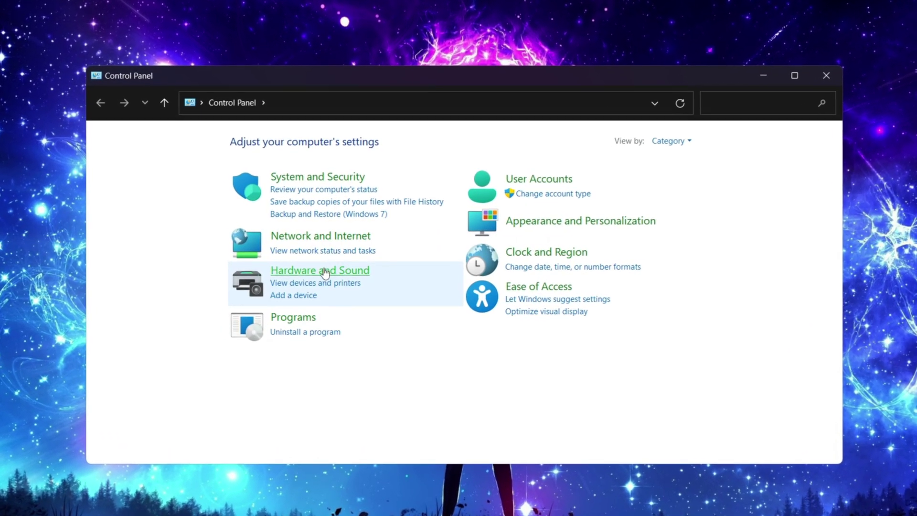
{"action": "left_click", "coordinate": [322, 269]}
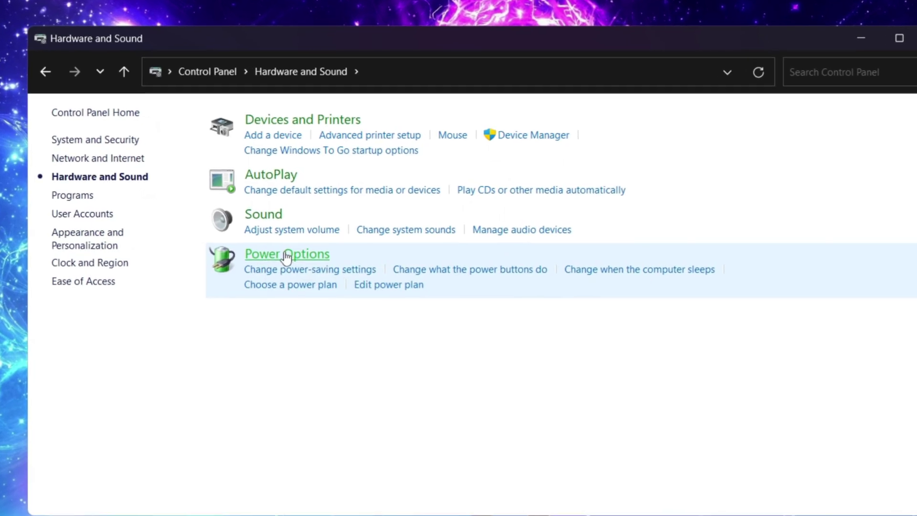
{"action": "left_click", "coordinate": [277, 252]}
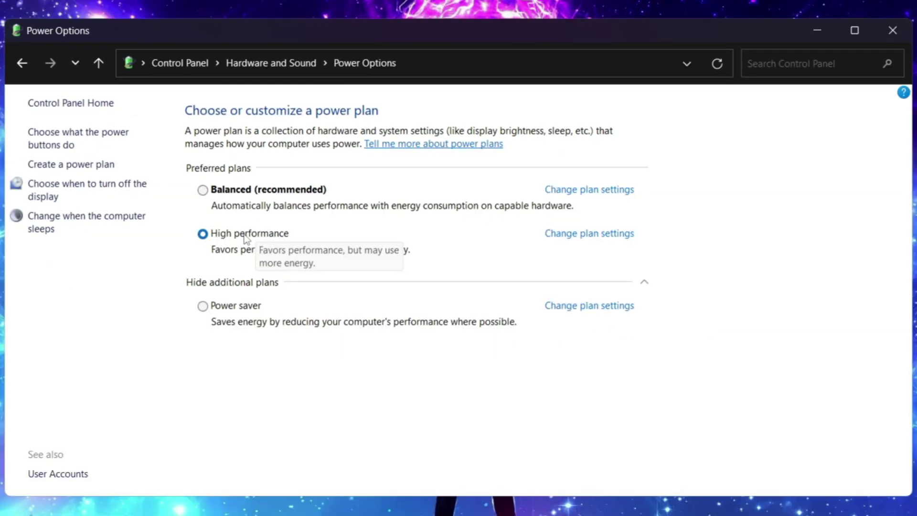
Step: Start a new power plan based on High performance and select its default name
{"action": "left_click", "coordinate": [95, 165]}
{"action": "left_click", "coordinate": [292, 244]}
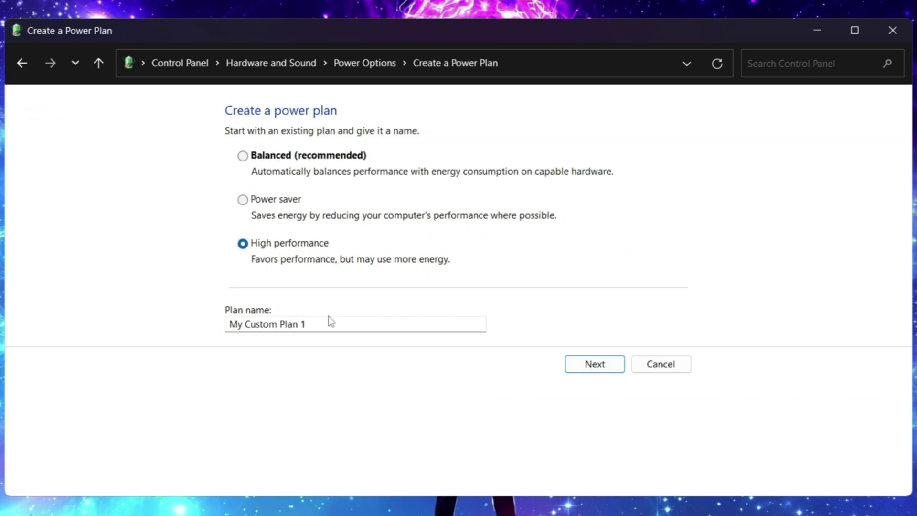
{"action": "left_click_drag", "start_coordinate": [229, 320], "coordinate": [408, 337]}
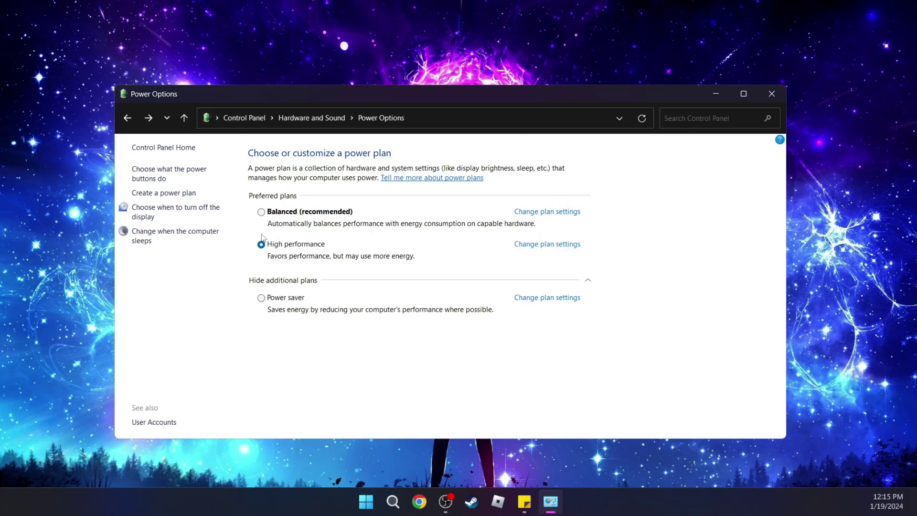
Step: Open the Performance Options from advanced system settings through an 'advan' search
{"action": "left_click", "coordinate": [700, 118]}
{"action": "type", "text": "adva"}
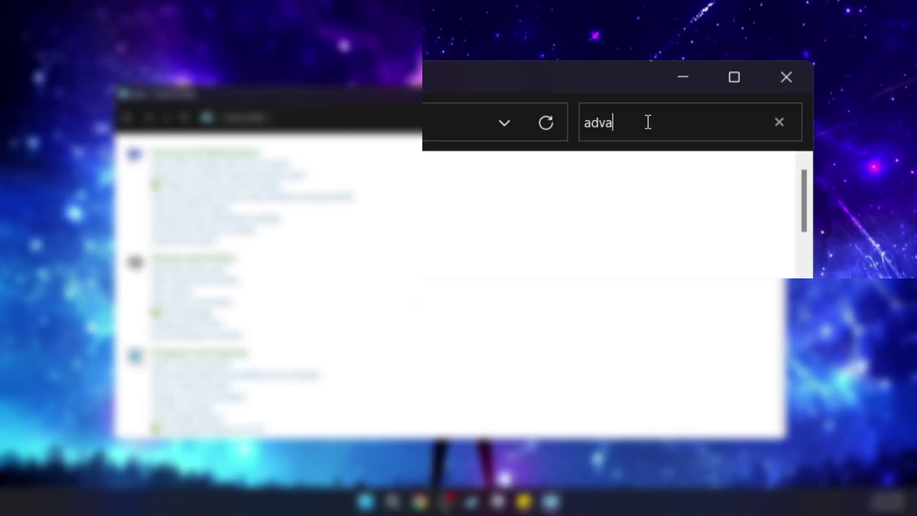
{"action": "type", "text": "n"}
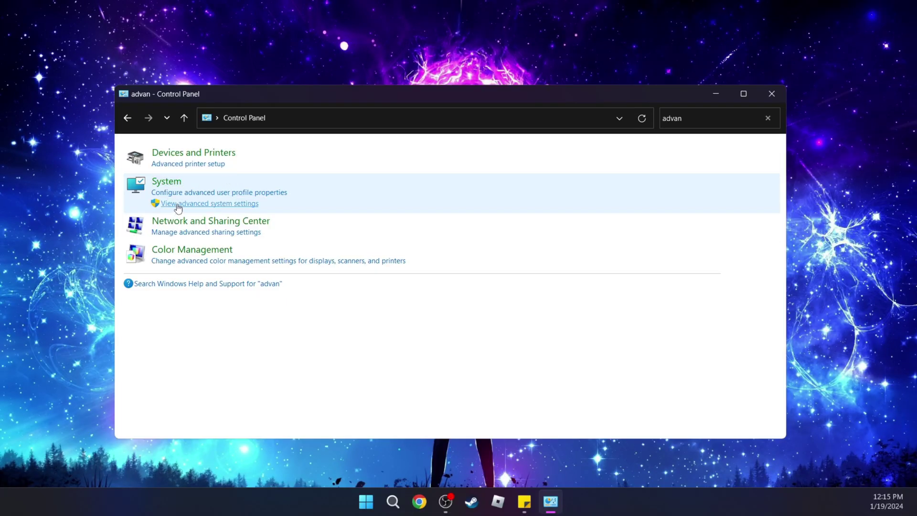
{"action": "left_click", "coordinate": [221, 204]}
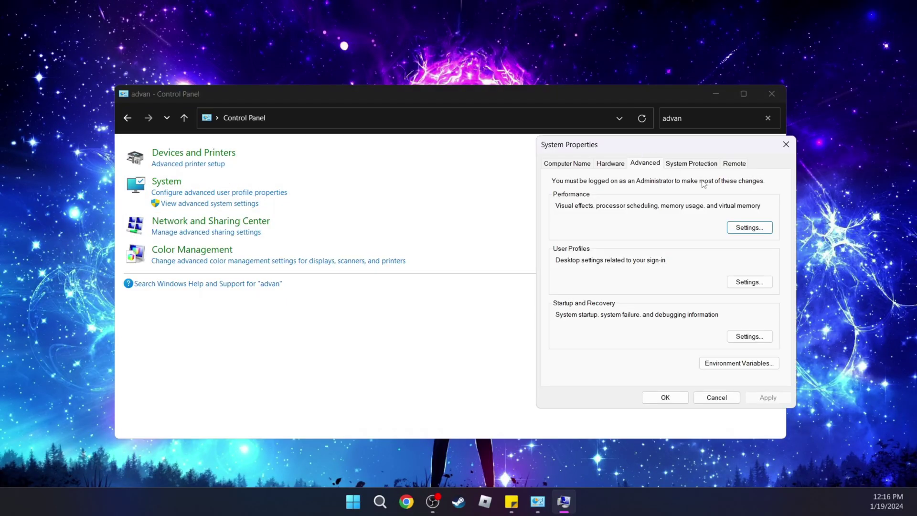
{"action": "left_click", "coordinate": [755, 228]}
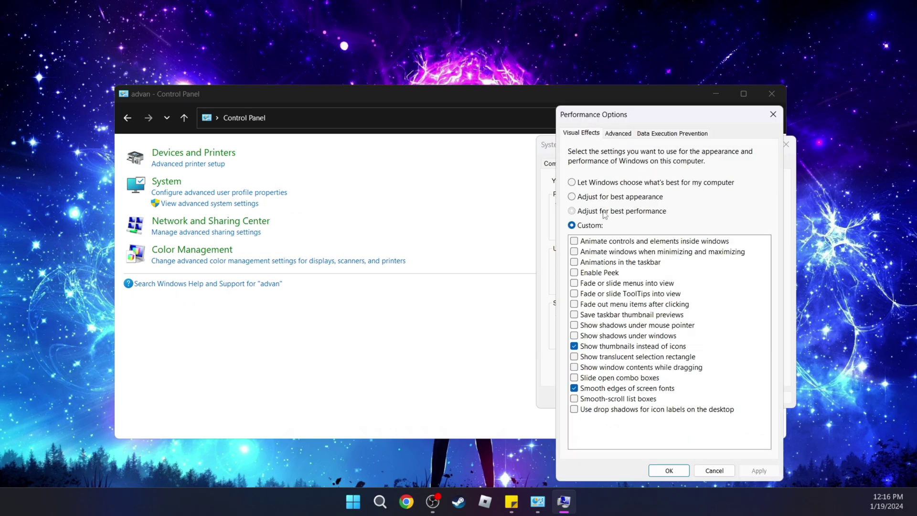
Step: Adjust for best performance, keeping only thumbnails and smooth screen-font edges, and confirm
{"action": "left_click", "coordinate": [579, 212]}
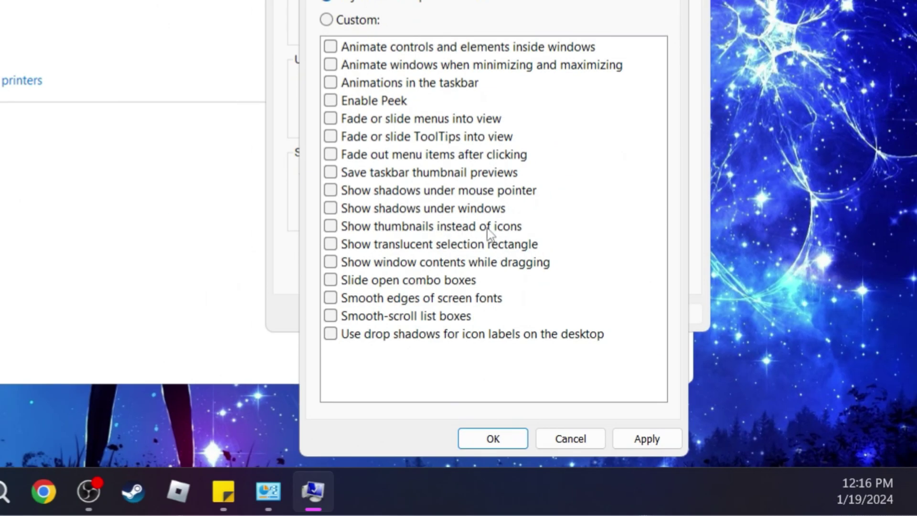
{"action": "left_click", "coordinate": [338, 228]}
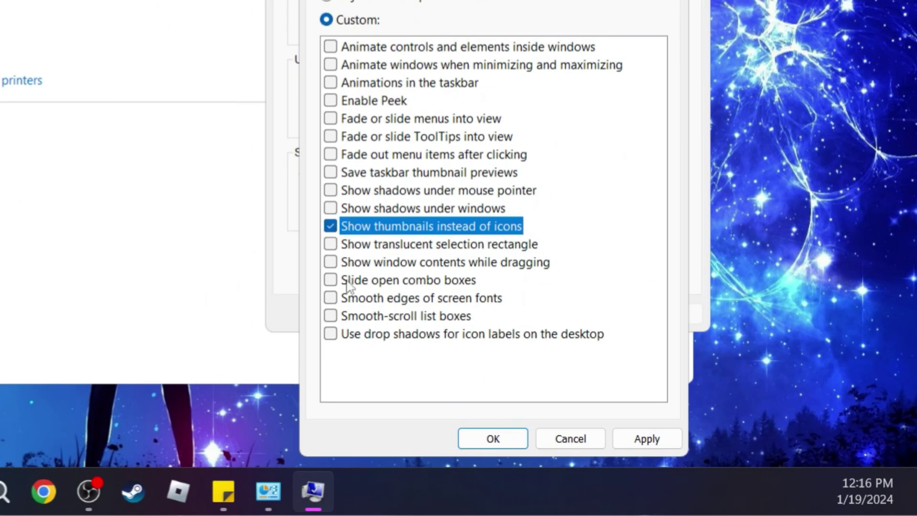
{"action": "left_click", "coordinate": [397, 300]}
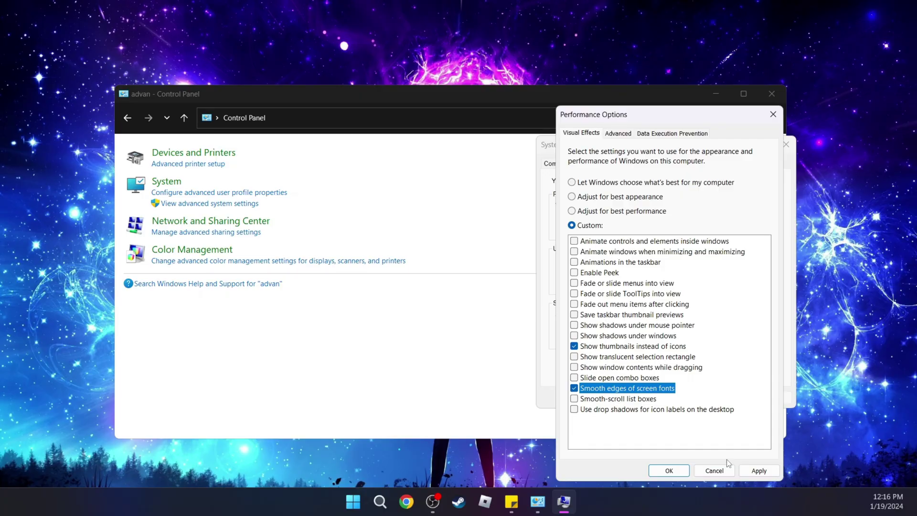
{"action": "left_click", "coordinate": [495, 442]}
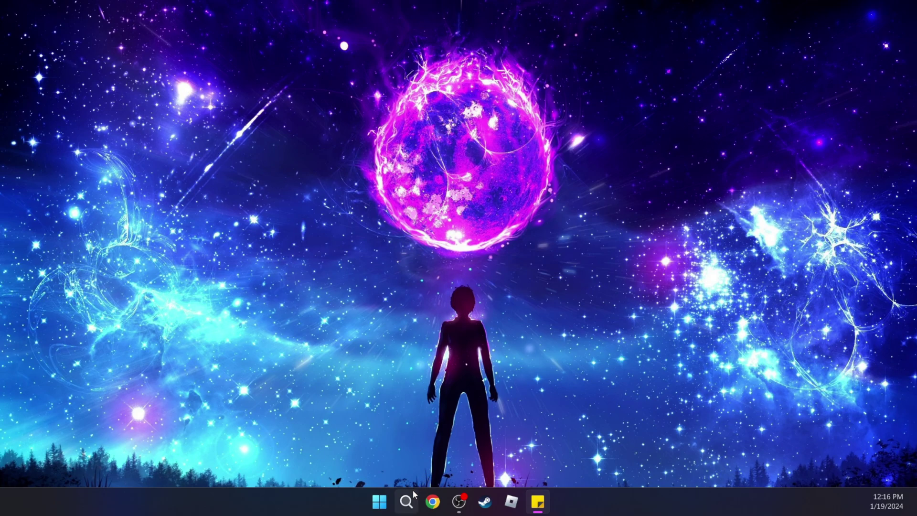
Step: Open Display > Graphics via a 'grap' search and scroll its app list back to BlueStacks
{"action": "left_click", "coordinate": [406, 501]}
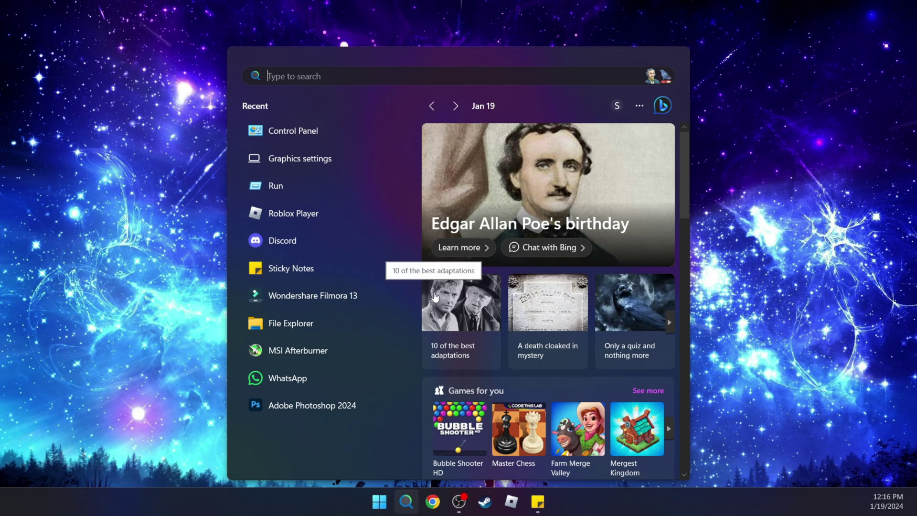
{"action": "type", "text": "grap"}
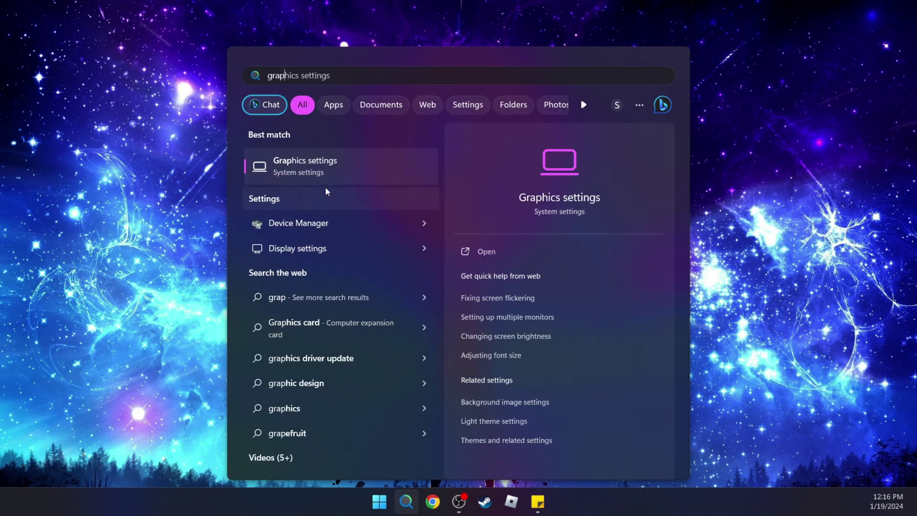
{"action": "left_click", "coordinate": [309, 167]}
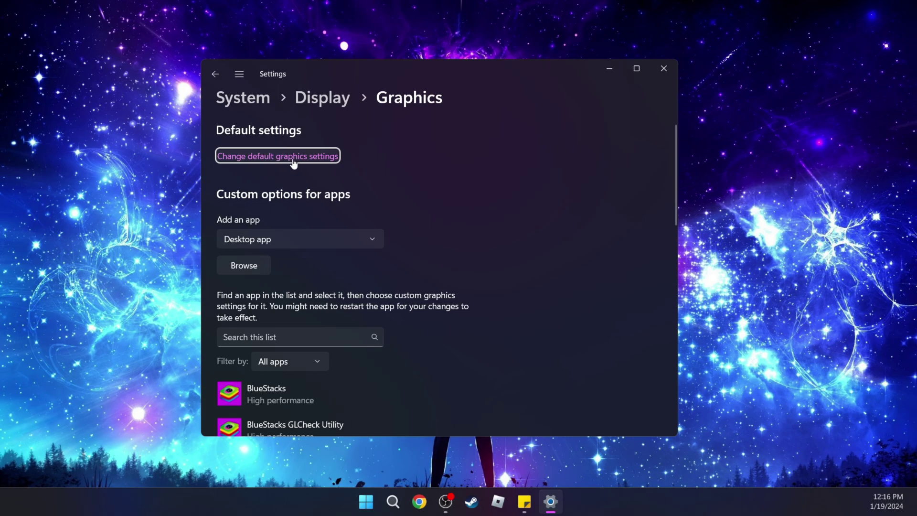
{"action": "left_click", "coordinate": [293, 164]}
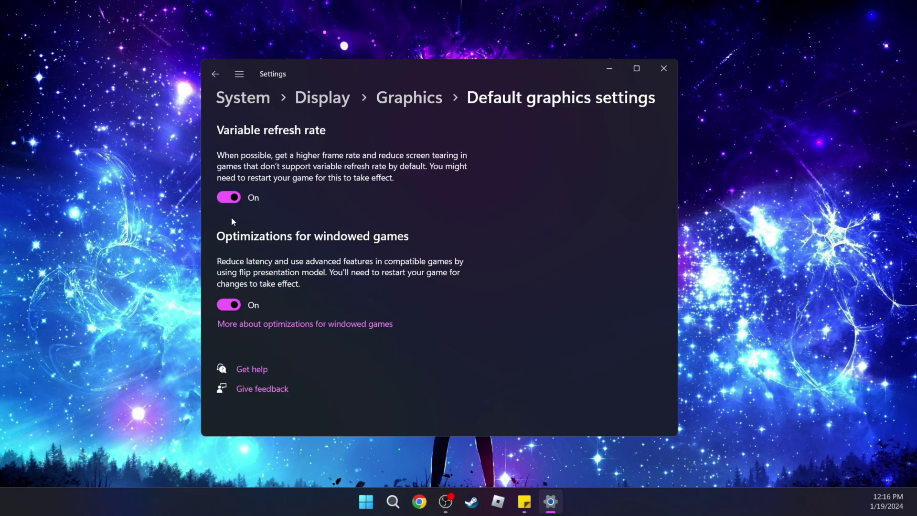
{"action": "left_click", "coordinate": [216, 76]}
{"action": "scroll", "coordinate": [334, 225], "scroll_direction": "down", "scroll_amount": 3}
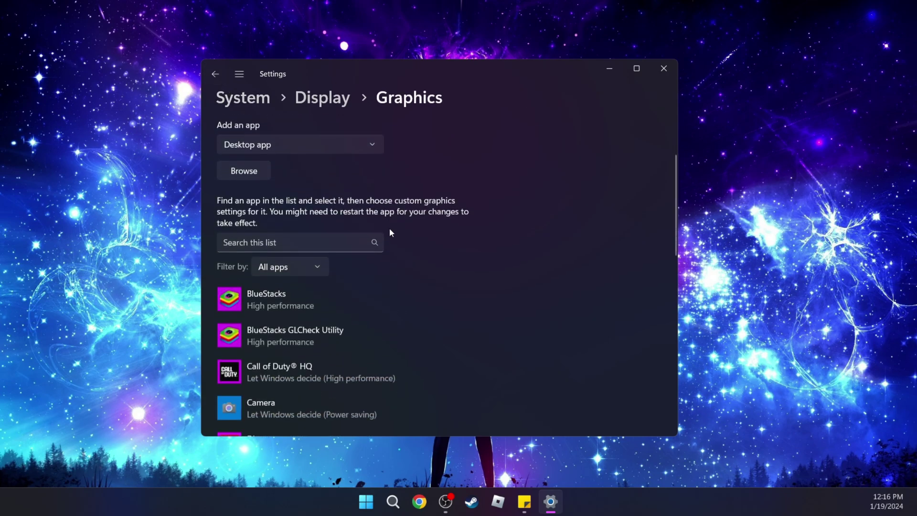
{"action": "scroll", "coordinate": [388, 234], "scroll_direction": "down", "scroll_amount": 2}
{"action": "scroll", "coordinate": [252, 240], "scroll_direction": "down", "scroll_amount": 5}
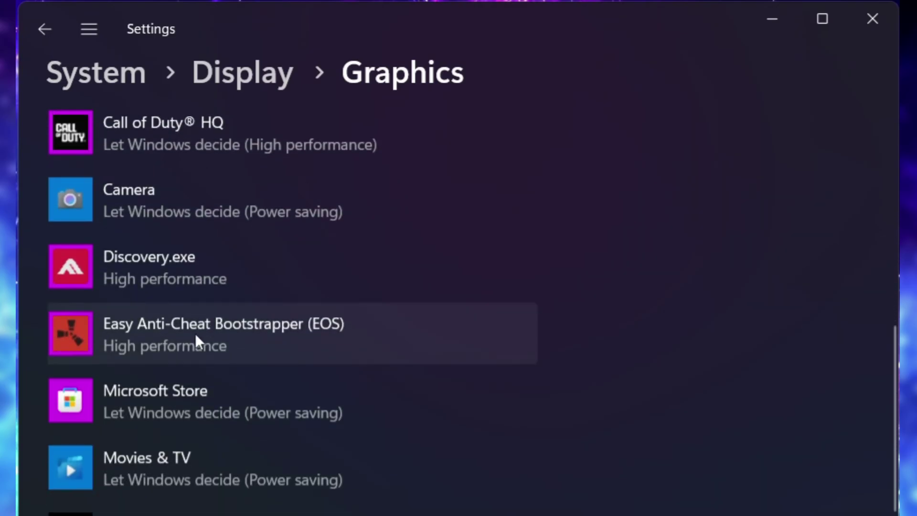
{"action": "scroll", "coordinate": [173, 393], "scroll_direction": "down", "scroll_amount": 10}
{"action": "scroll", "coordinate": [180, 430], "scroll_direction": "up", "scroll_amount": 10}
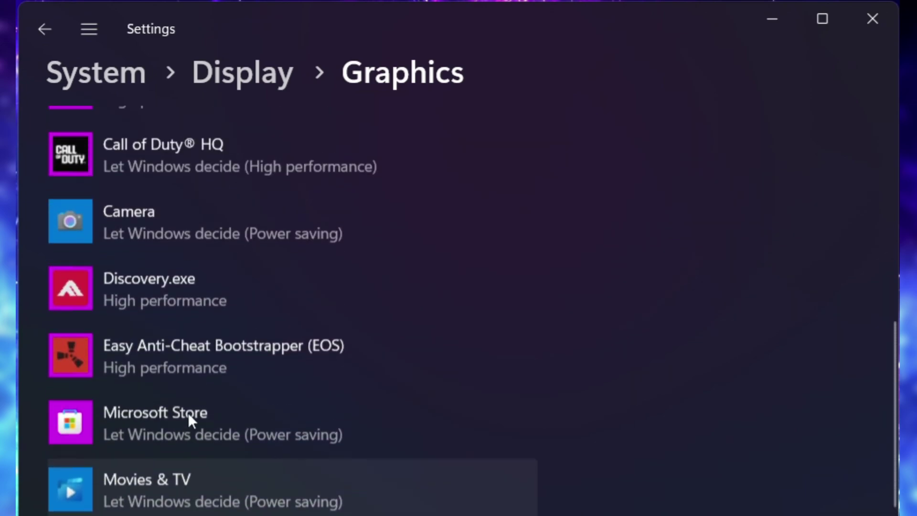
{"action": "scroll", "coordinate": [188, 412], "scroll_direction": "up", "scroll_amount": 5}
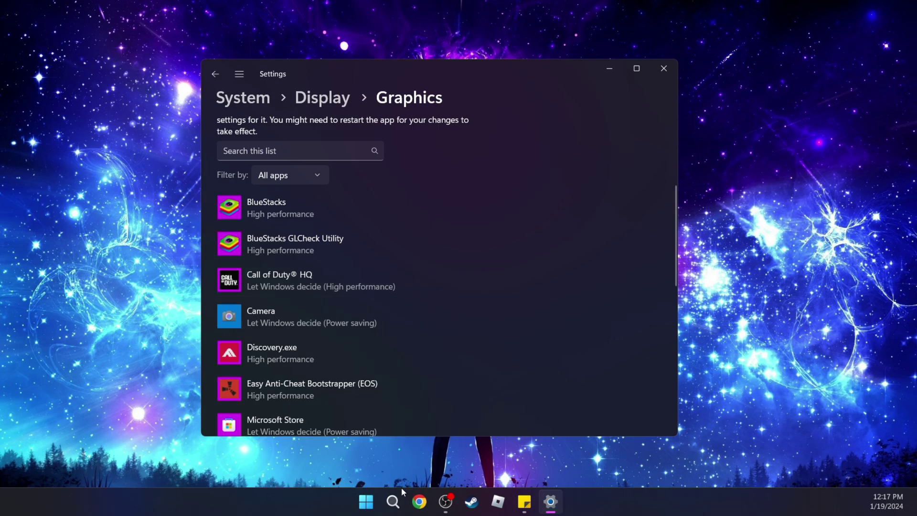
Step: Open the Roblox version folder holding RobloxPlayerBeta.exe from the Roblox Player search result
{"action": "left_click", "coordinate": [392, 501]}
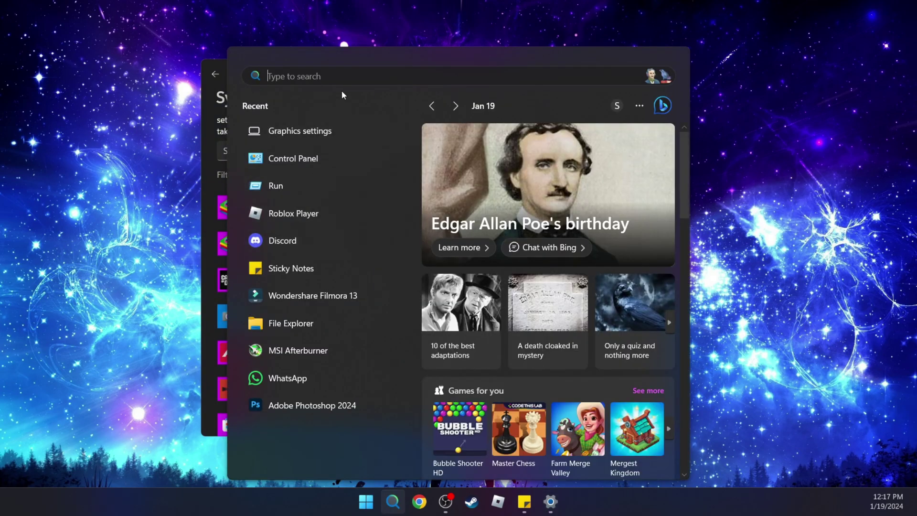
{"action": "type", "text": "rob"}
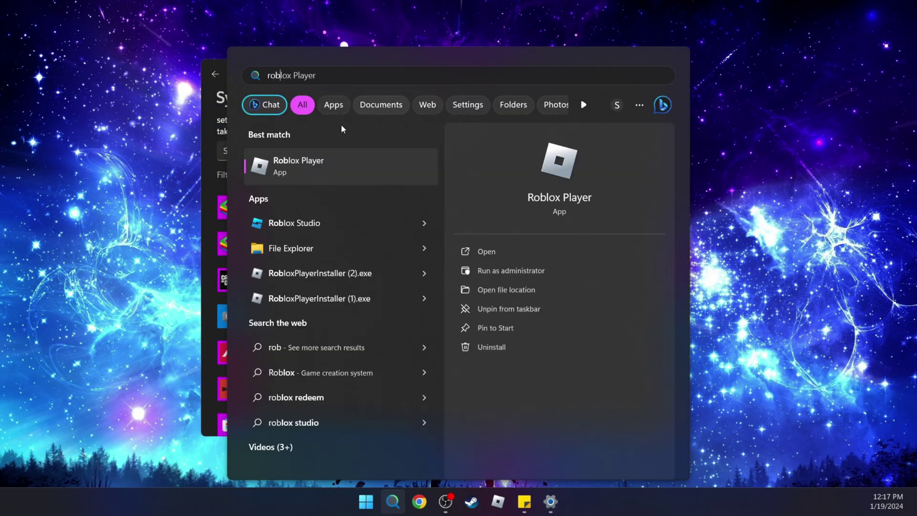
{"action": "right_click", "coordinate": [323, 163]}
{"action": "left_click", "coordinate": [375, 199]}
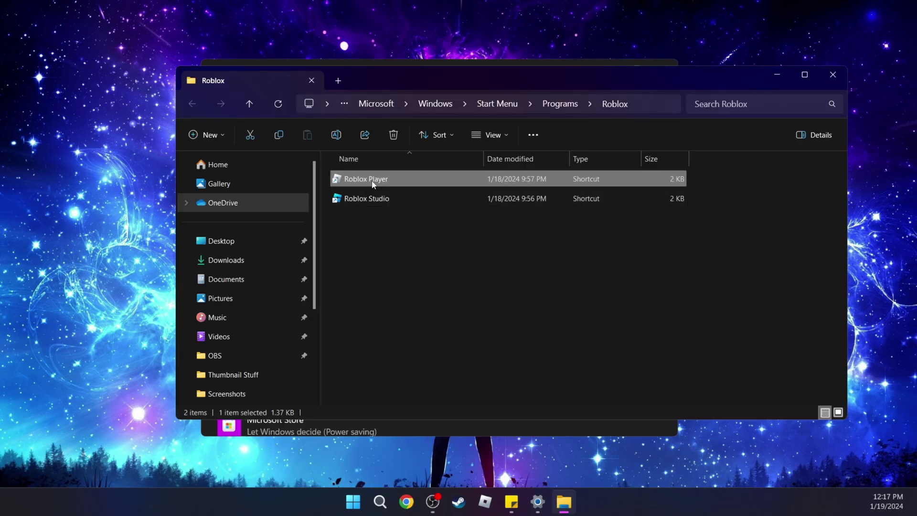
{"action": "right_click", "coordinate": [375, 182]}
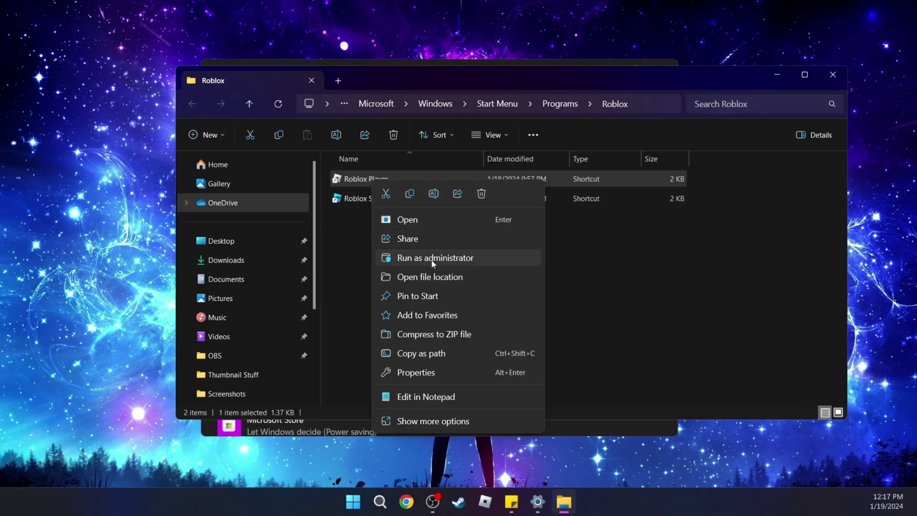
{"action": "left_click", "coordinate": [428, 278]}
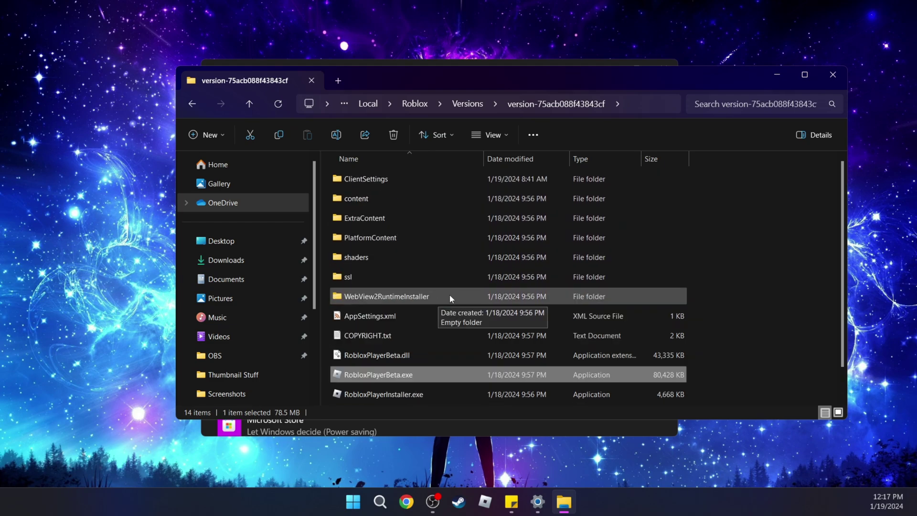
Step: Copy the Roblox version folder's path from the address bar
{"action": "left_click", "coordinate": [648, 104]}
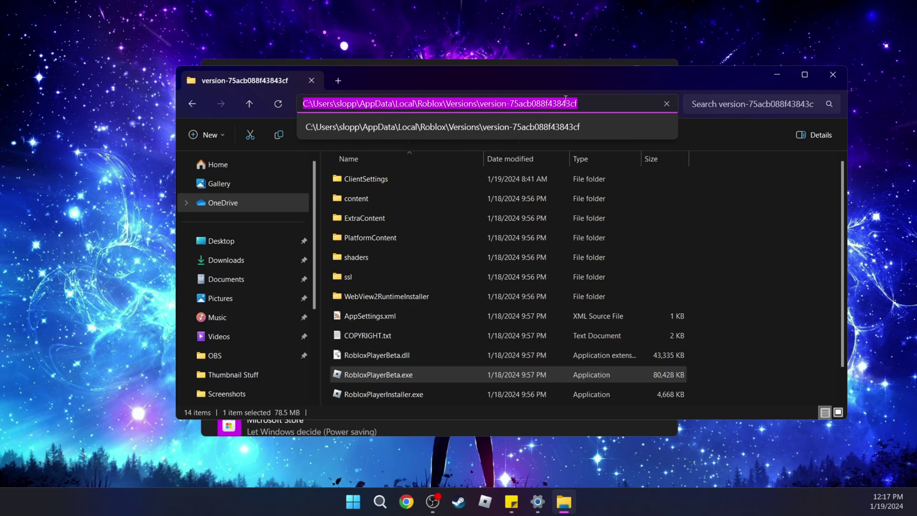
{"action": "right_click", "coordinate": [566, 100]}
{"action": "left_click", "coordinate": [586, 128]}
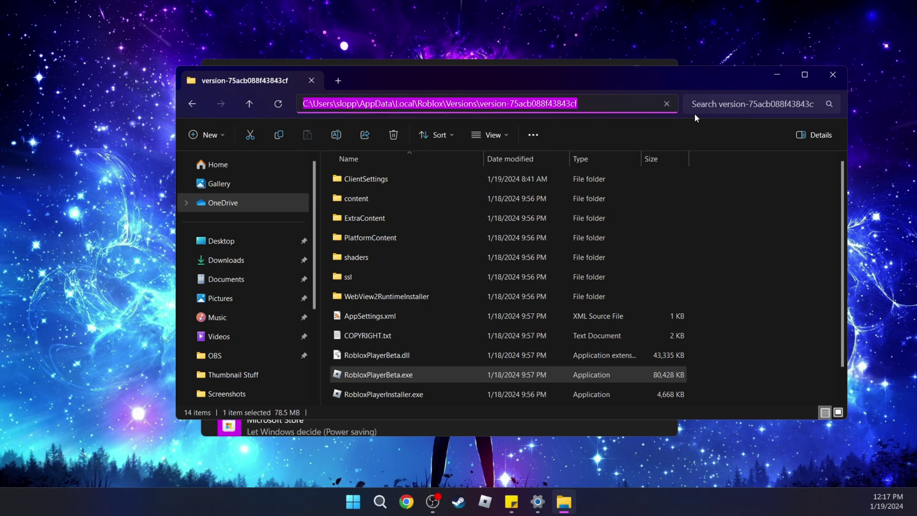
Step: Close File Explorer and browse for a desktop app to add to Graphics
{"action": "left_click", "coordinate": [830, 75]}
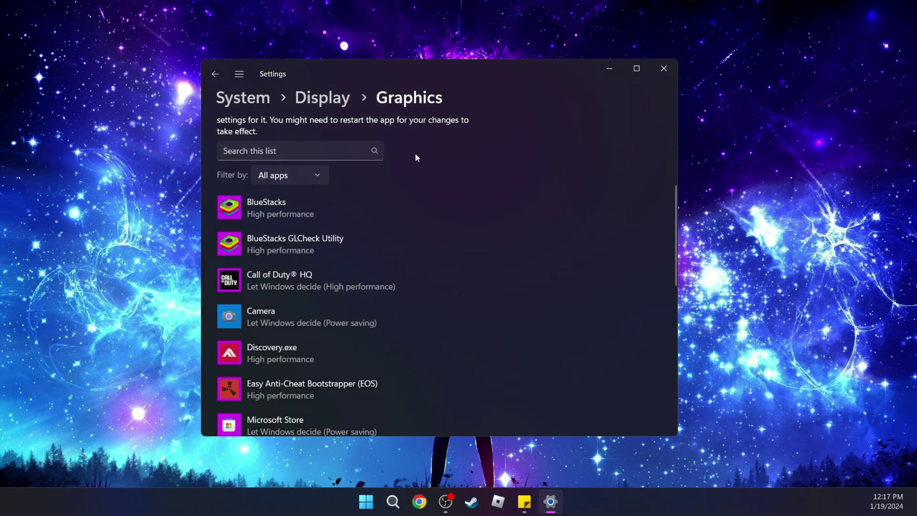
{"action": "scroll", "coordinate": [301, 233], "scroll_direction": "up", "scroll_amount": 3}
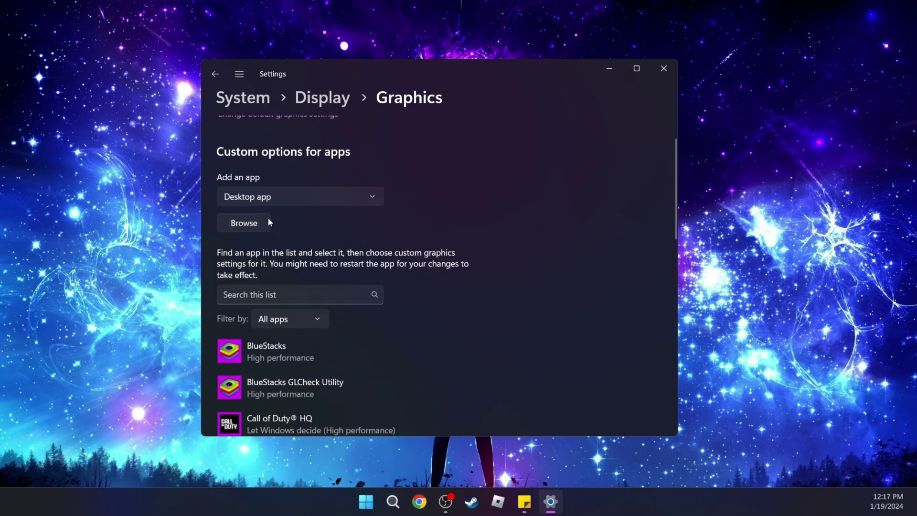
{"action": "left_click", "coordinate": [244, 223]}
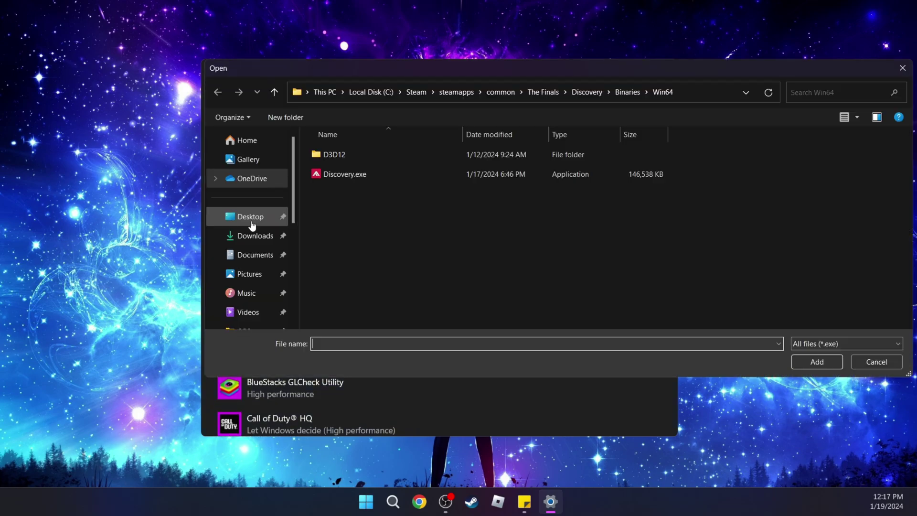
Step: Paste the Roblox version folder path into the file picker to show RobloxPlayerBeta.exe
{"action": "left_click", "coordinate": [712, 90]}
{"action": "key", "text": "BackSpace"}
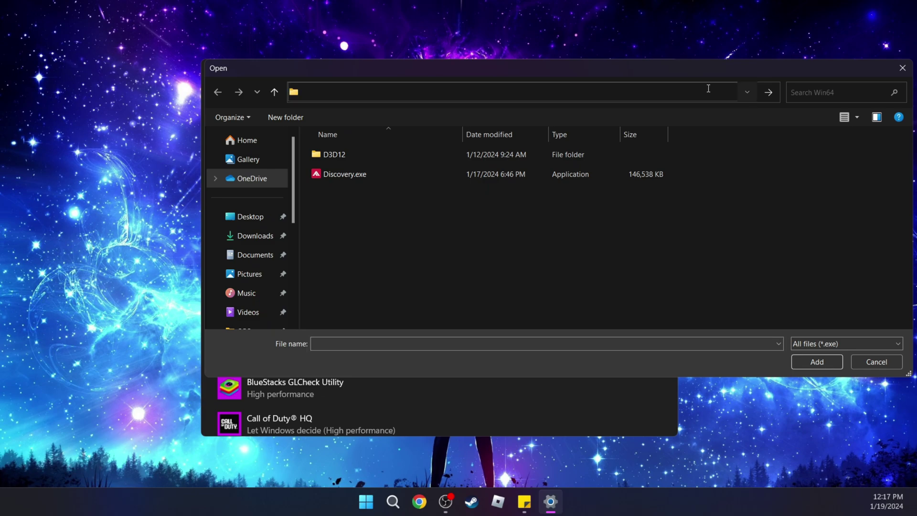
{"action": "key", "text": "ctrl+v"}
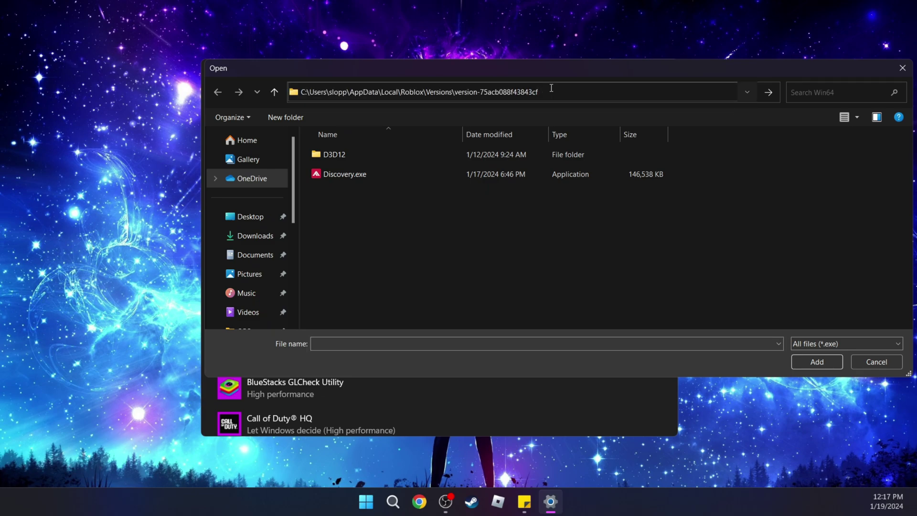
{"action": "left_click", "coordinate": [768, 93]}
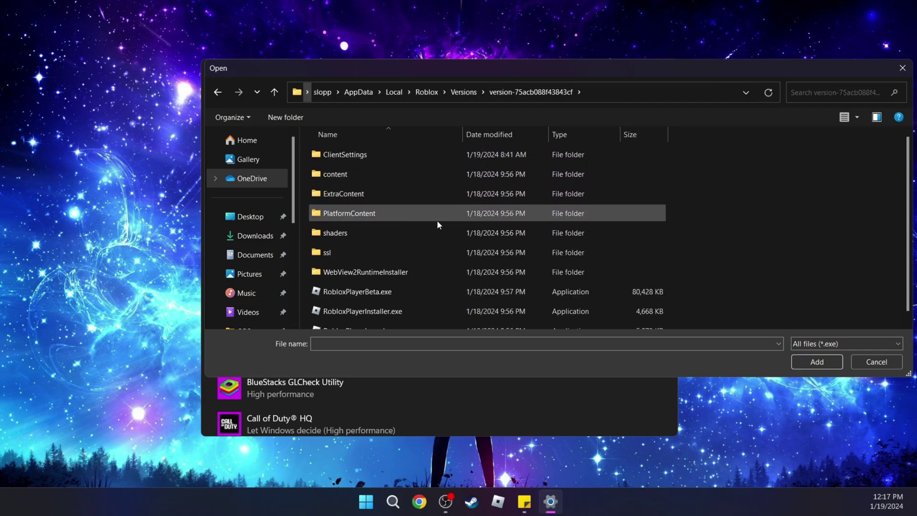
{"action": "scroll", "coordinate": [481, 228], "scroll_direction": "down", "scroll_amount": 1}
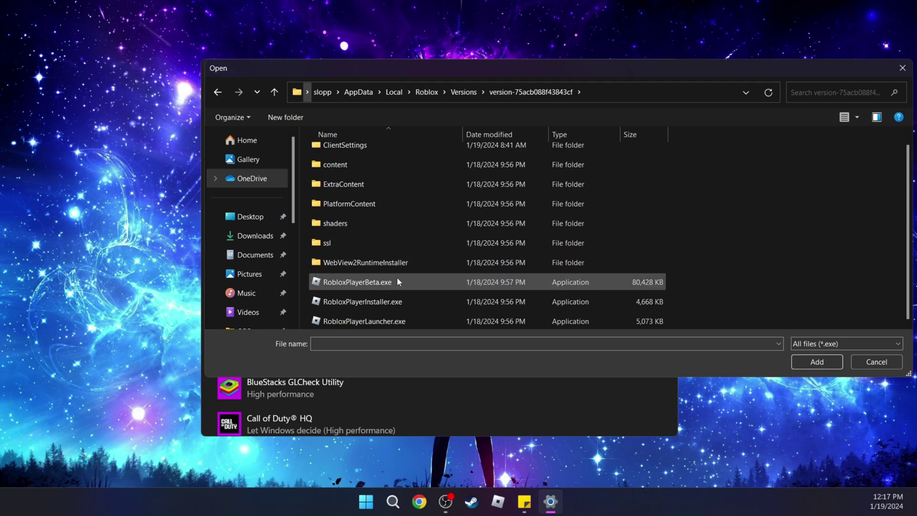
{"action": "mouse_move", "coordinate": [358, 285]}
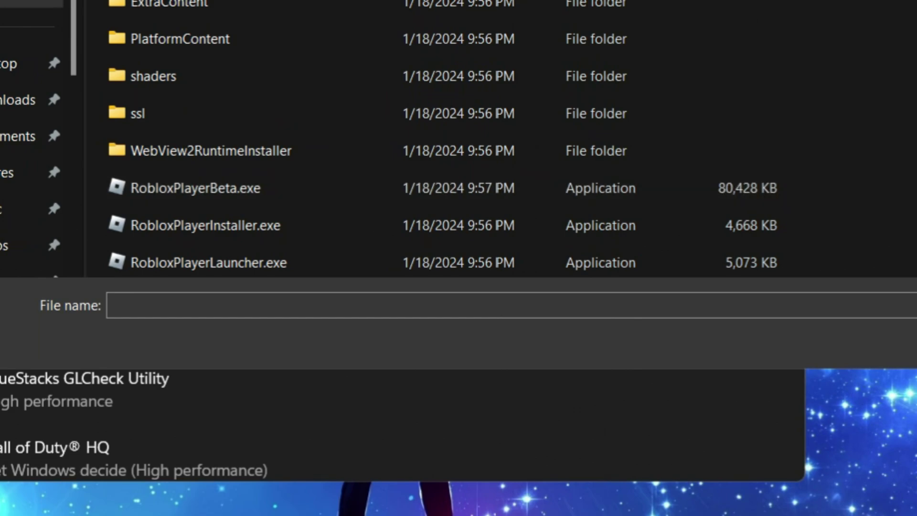
Step: Add RobloxPlayerBeta.exe, set Roblox Game Client to High performance, save, and close Settings
{"action": "left_click", "coordinate": [756, 196]}
{"action": "left_click", "coordinate": [817, 362]}
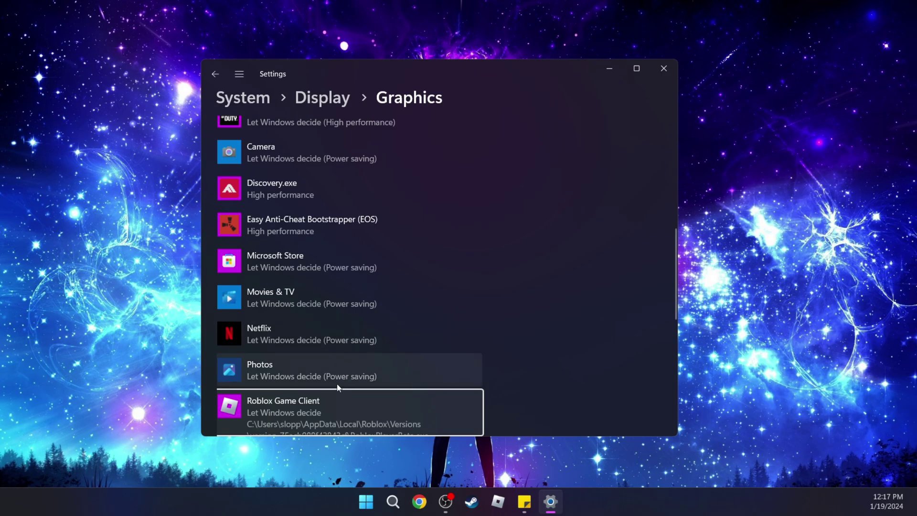
{"action": "left_click", "coordinate": [315, 406]}
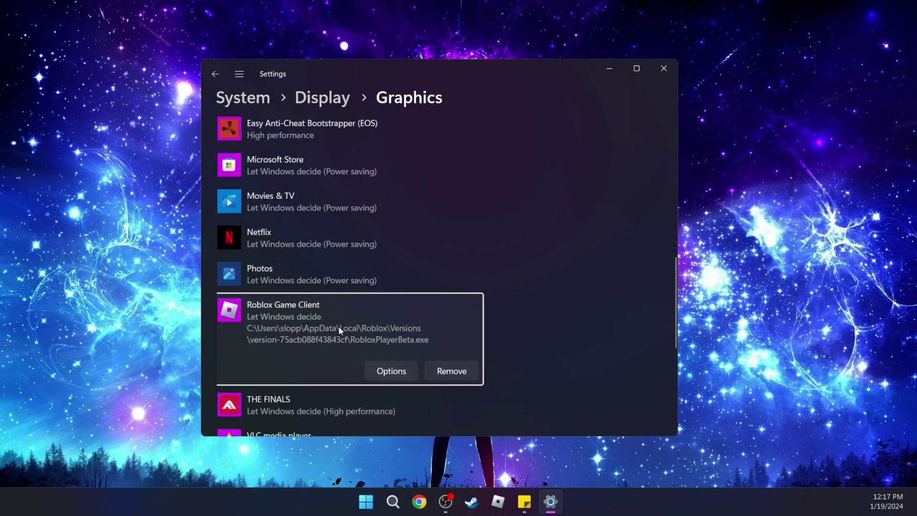
{"action": "left_click", "coordinate": [393, 372]}
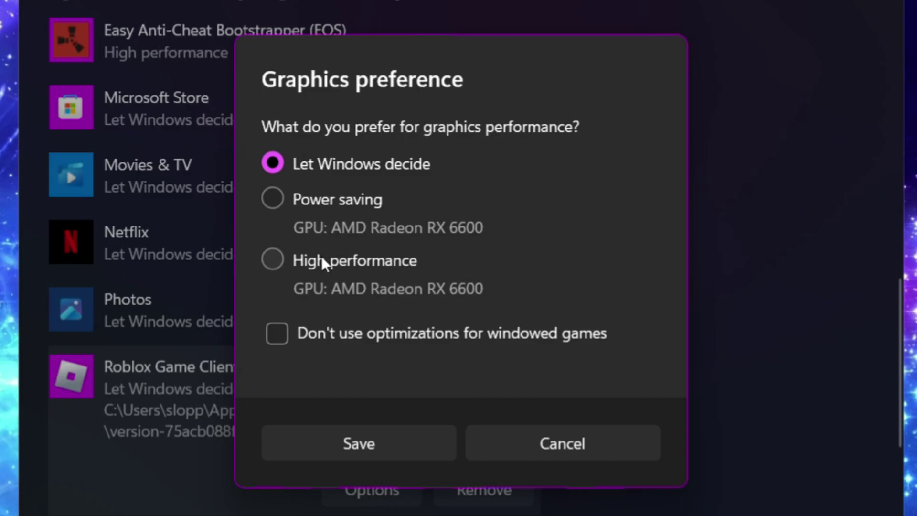
{"action": "left_click", "coordinate": [345, 260]}
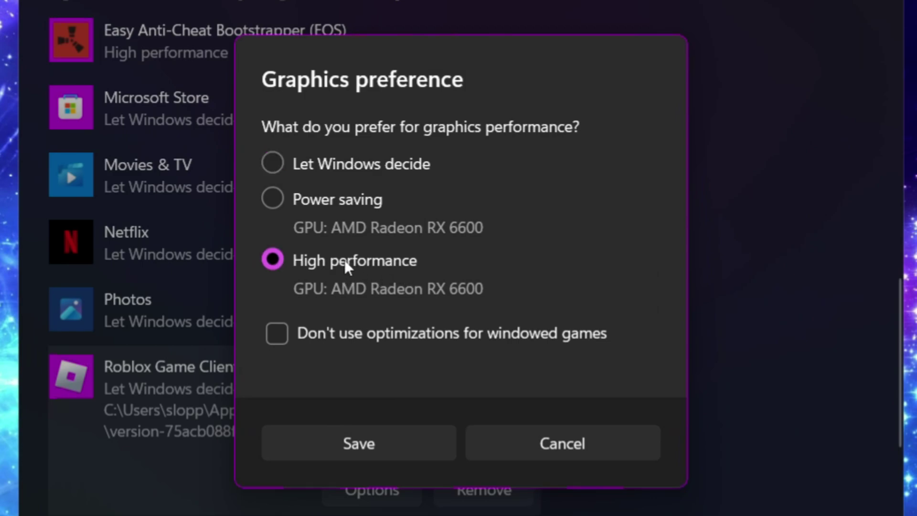
{"action": "left_click", "coordinate": [374, 445]}
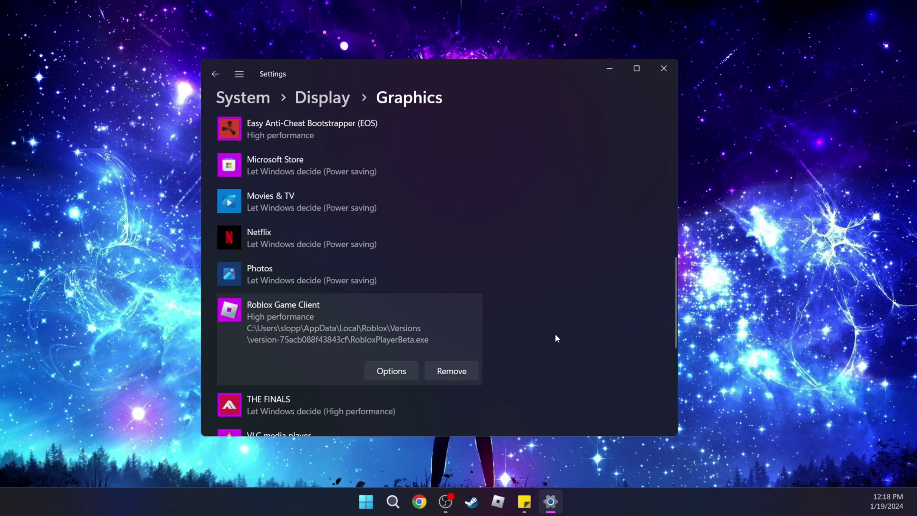
{"action": "key", "text": "alt+F4"}
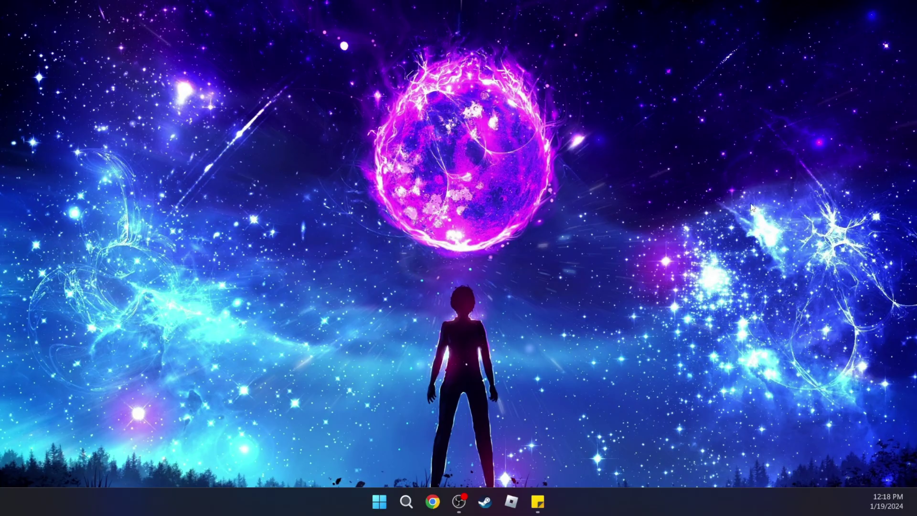
Step: Check Game Mode is On via a 'game mode' search, then close Settings
{"action": "left_click", "coordinate": [406, 501]}
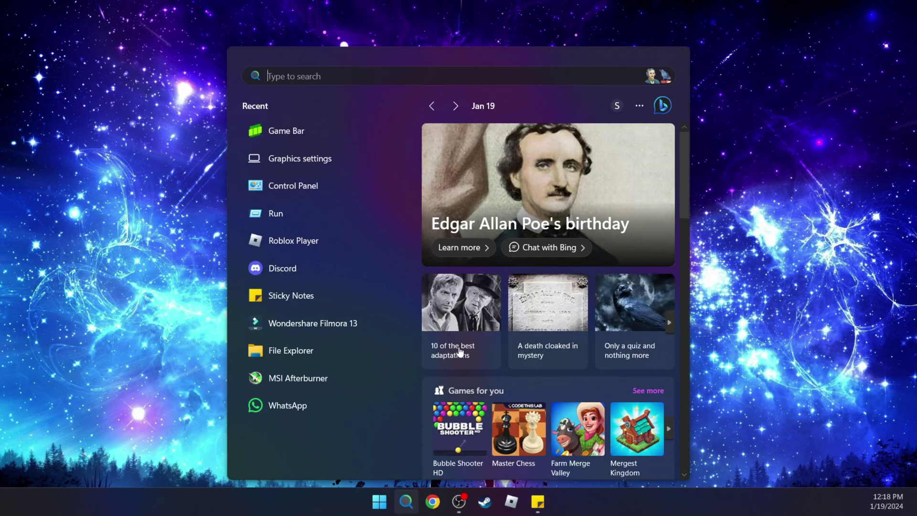
{"action": "type", "text": "game mode"}
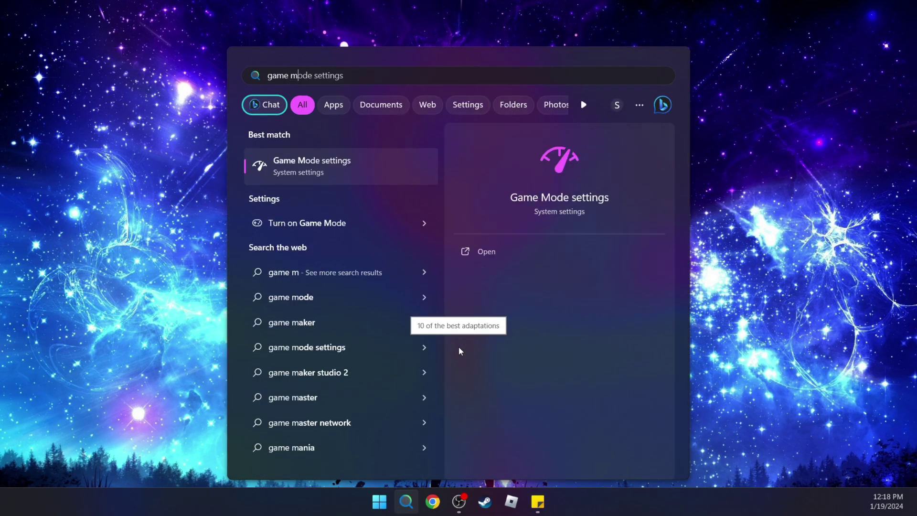
{"action": "left_click", "coordinate": [331, 164]}
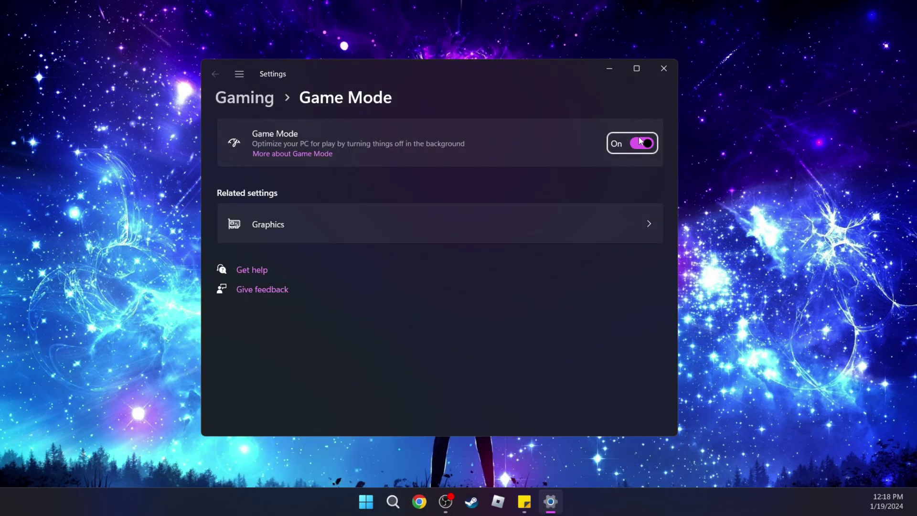
{"action": "key", "text": "alt+F4"}
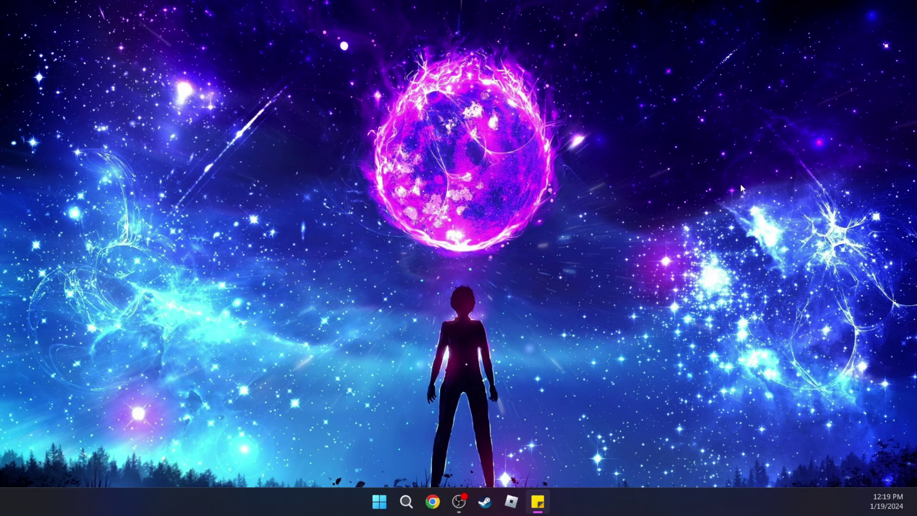
Step: Open the Properties of the Roblox Player shortcut in its Start Menu folder
{"action": "left_click", "coordinate": [406, 501]}
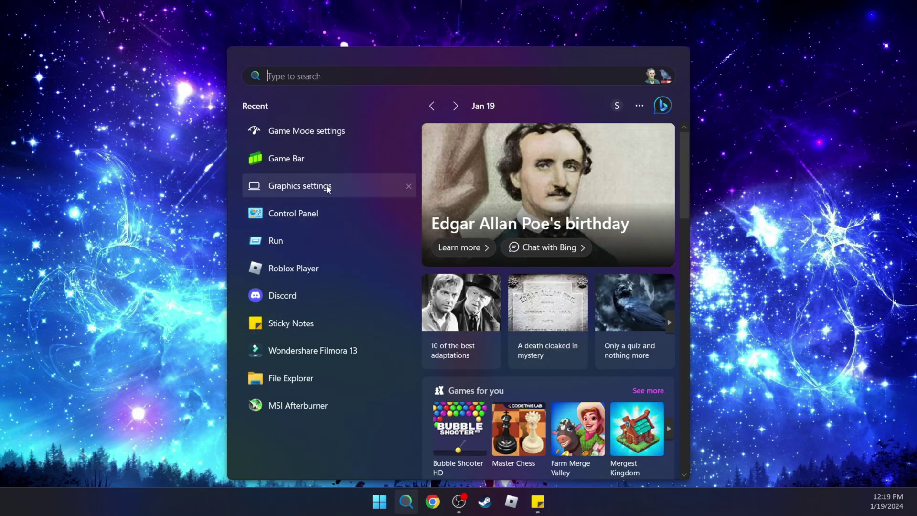
{"action": "type", "text": "roblox Player"}
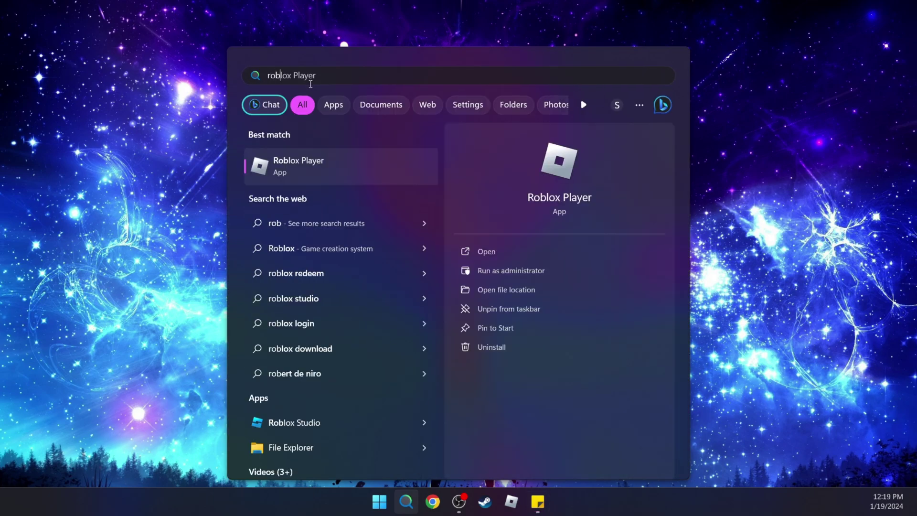
{"action": "right_click", "coordinate": [282, 162]}
{"action": "left_click", "coordinate": [343, 197]}
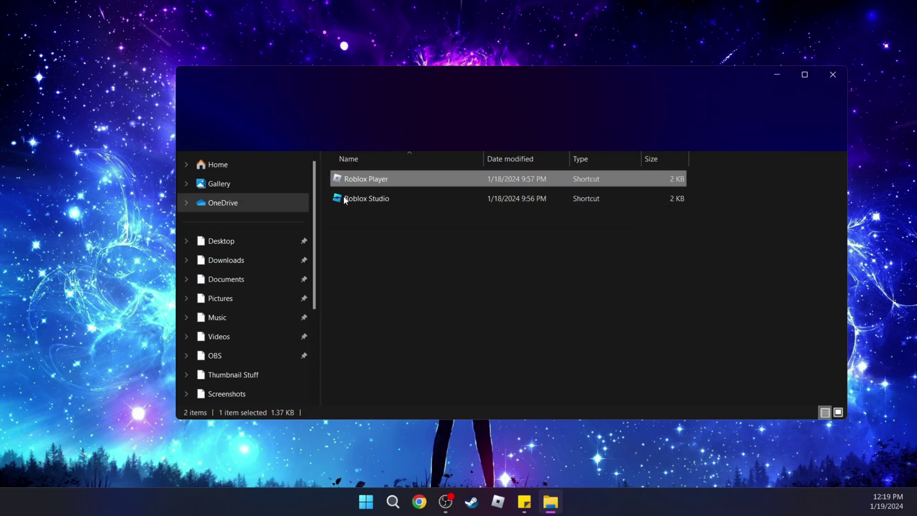
{"action": "right_click", "coordinate": [383, 183]}
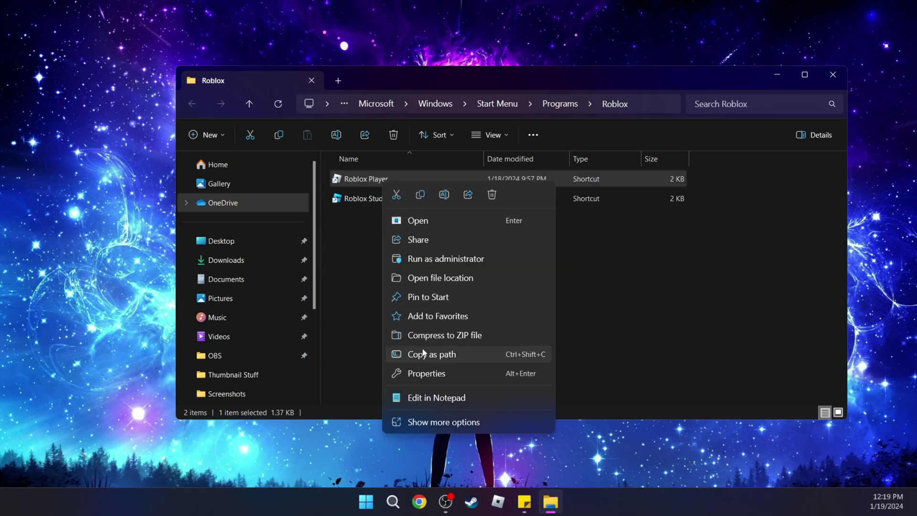
{"action": "left_click", "coordinate": [425, 373]}
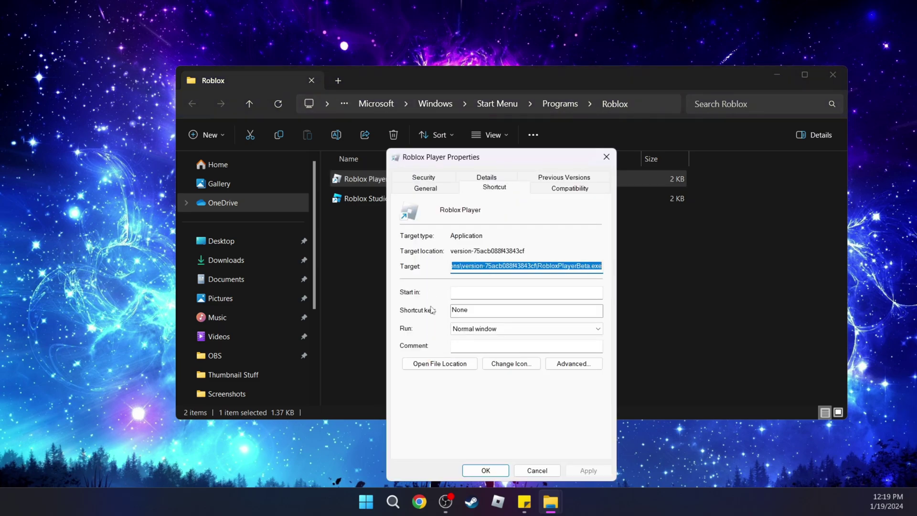
Step: Override Roblox Player's high DPI scaling with System, apply it, and close Explorer
{"action": "left_click", "coordinate": [571, 189]}
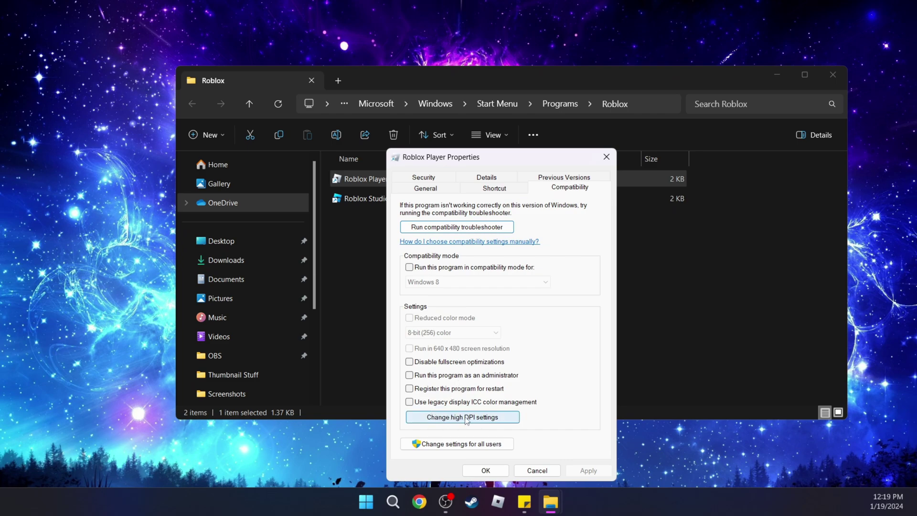
{"action": "left_click", "coordinate": [486, 418]}
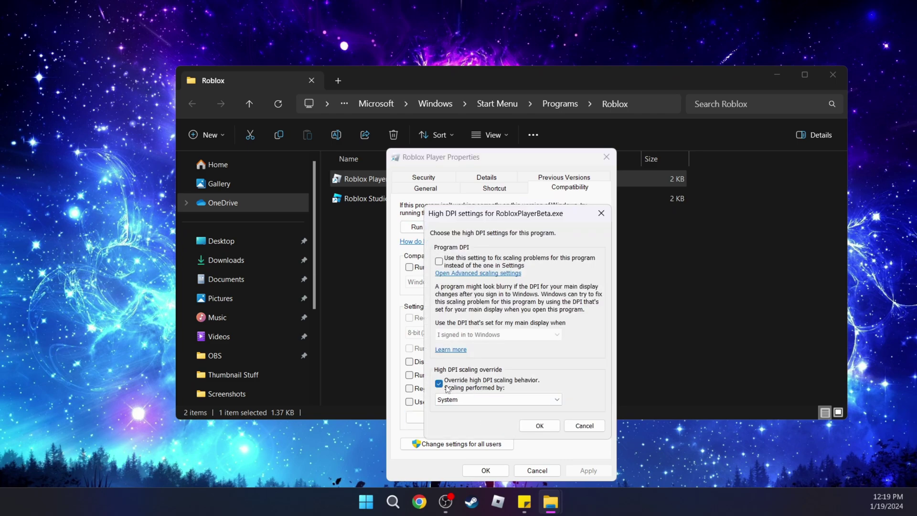
{"action": "left_click", "coordinate": [479, 400]}
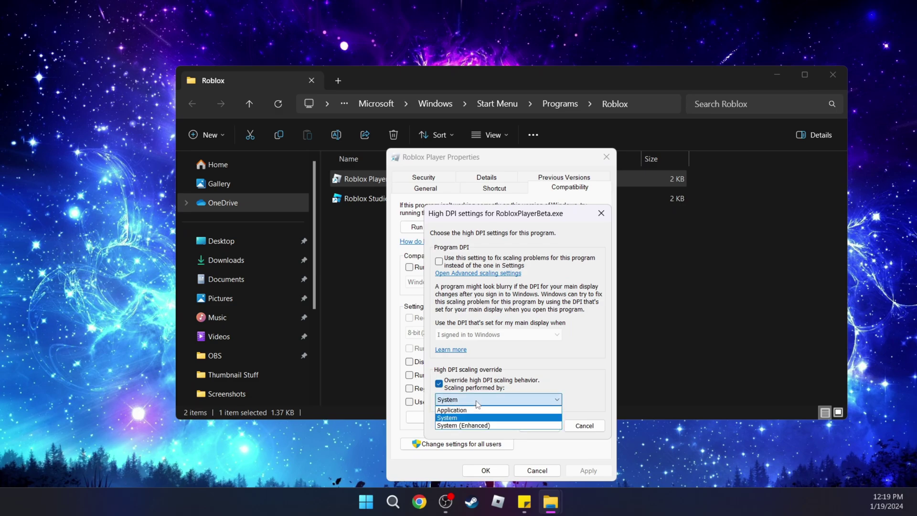
{"action": "left_click", "coordinate": [482, 406]}
{"action": "left_click", "coordinate": [540, 425]}
{"action": "left_click", "coordinate": [596, 472]}
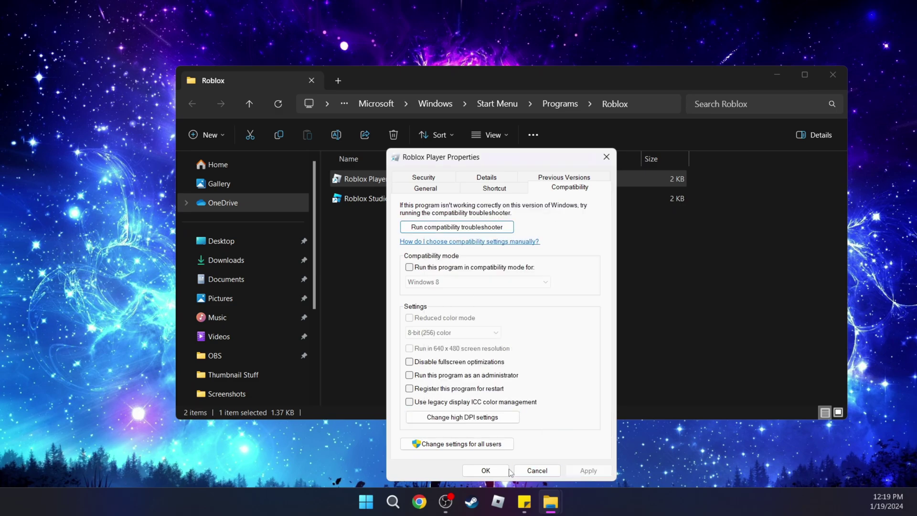
{"action": "left_click", "coordinate": [492, 469]}
{"action": "left_click", "coordinate": [833, 75]}
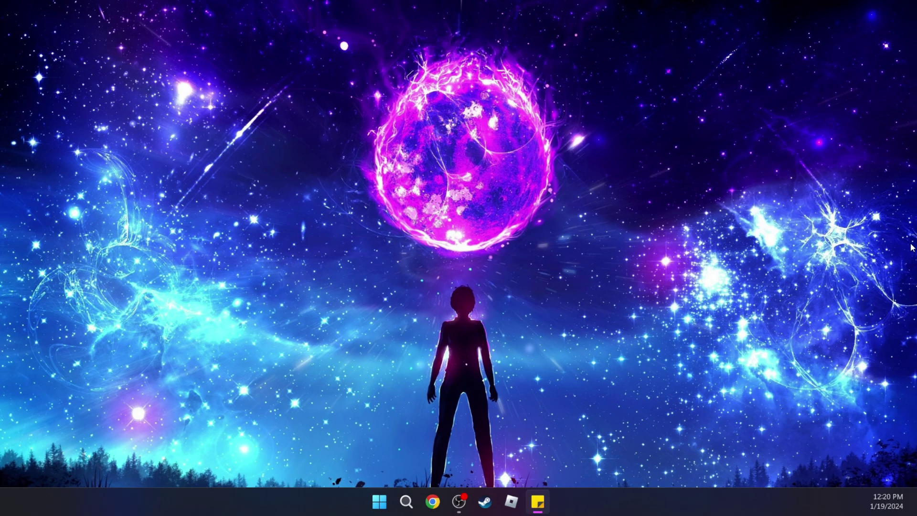
Step: Open the %temp% folder through the Run dialog
{"action": "left_click", "coordinate": [406, 501]}
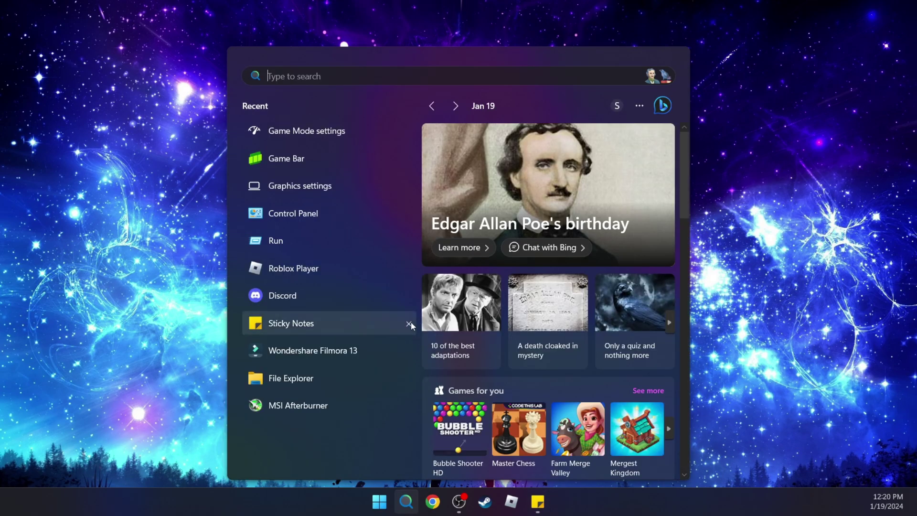
{"action": "type", "text": "run"}
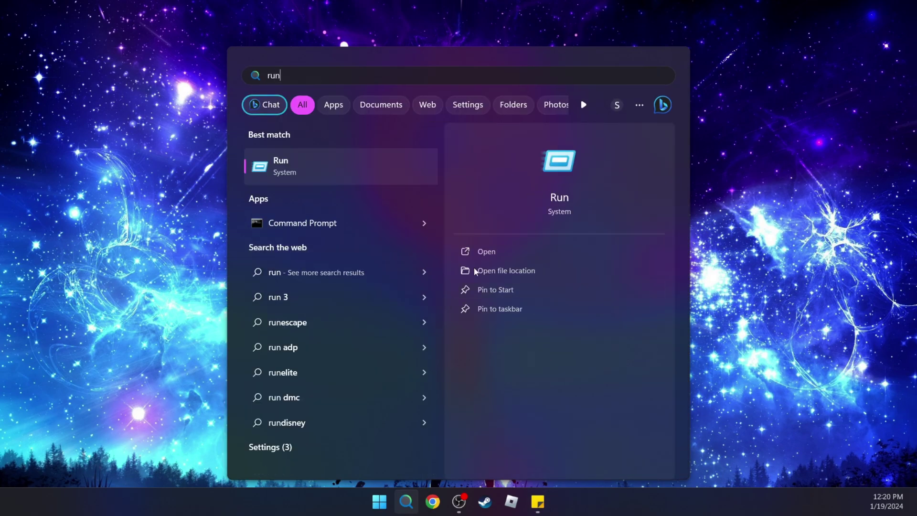
{"action": "key", "text": "Return"}
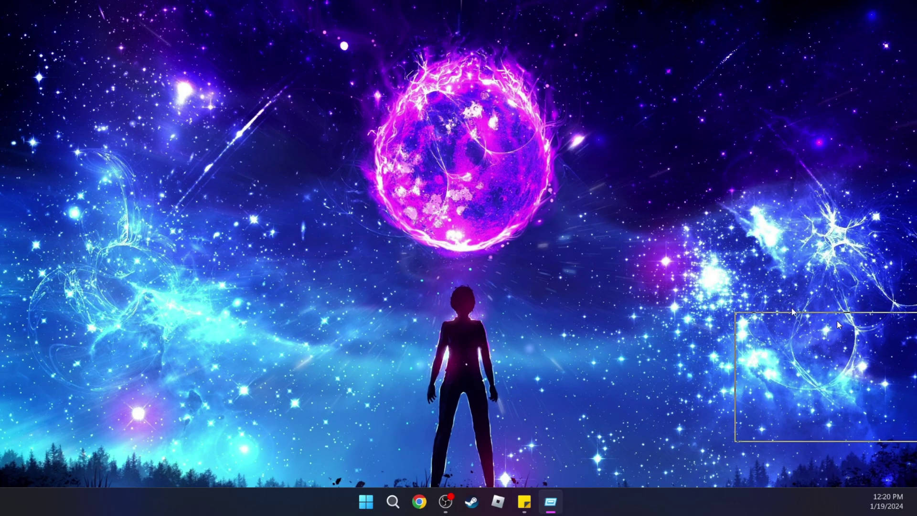
{"action": "key", "text": "super+r"}
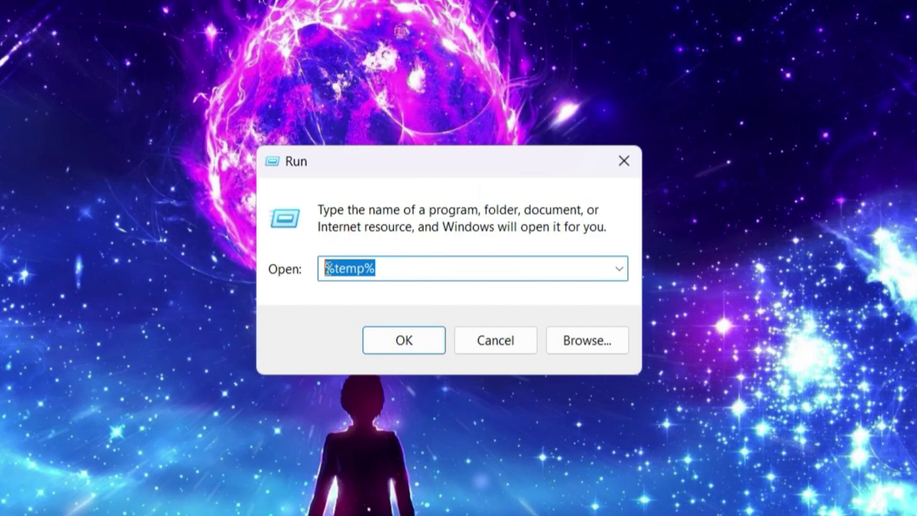
{"action": "left_click", "coordinate": [420, 349]}
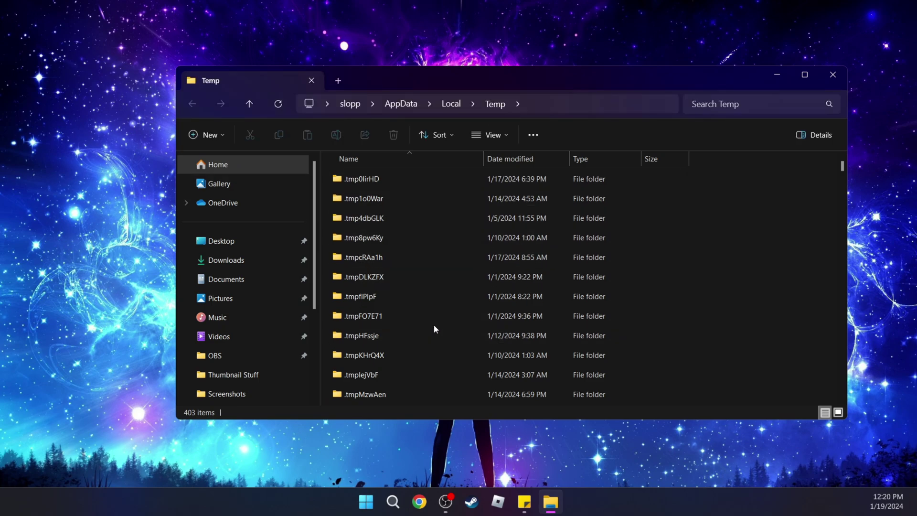
Step: Delete all 403 Temp items, skipping the 10 locked ones, and close the window
{"action": "key", "text": "ctrl+a"}
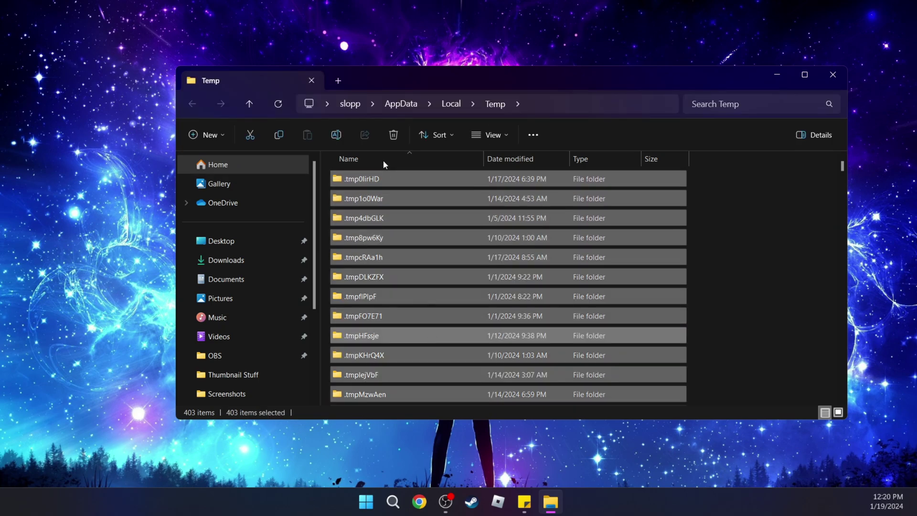
{"action": "left_click", "coordinate": [393, 136]}
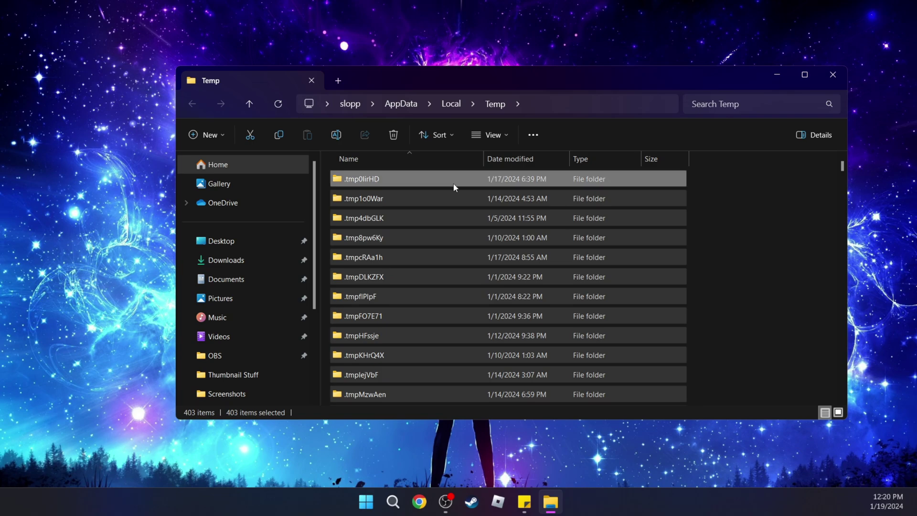
{"action": "left_click_drag", "start_coordinate": [164, 124], "coordinate": [340, 120]}
{"action": "left_click", "coordinate": [283, 215]}
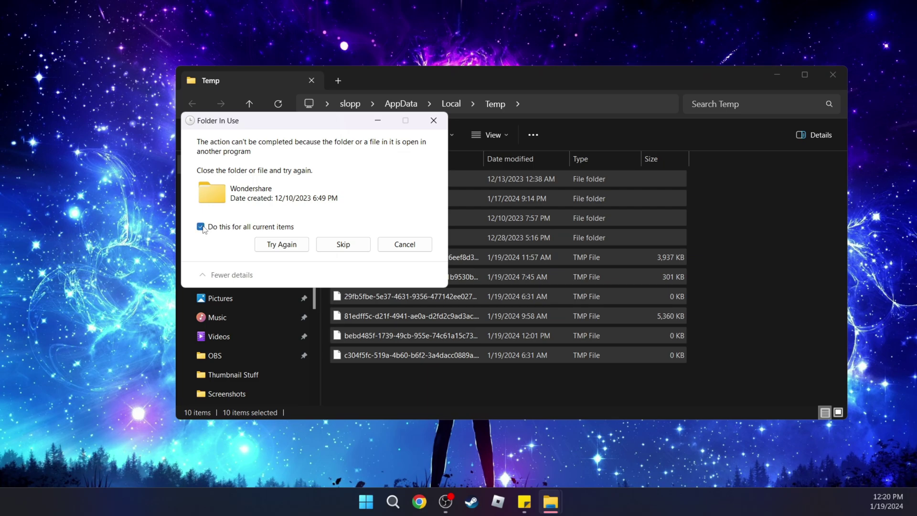
{"action": "left_click", "coordinate": [336, 239]}
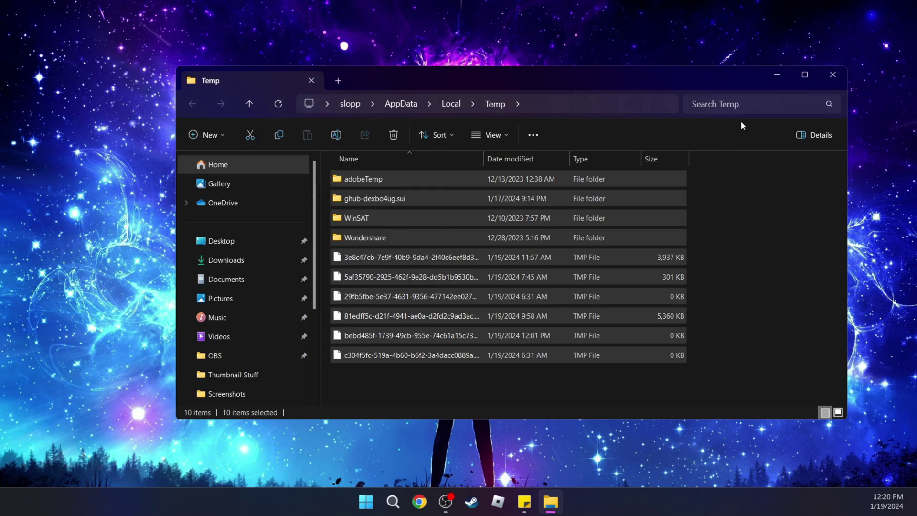
{"action": "left_click", "coordinate": [833, 75]}
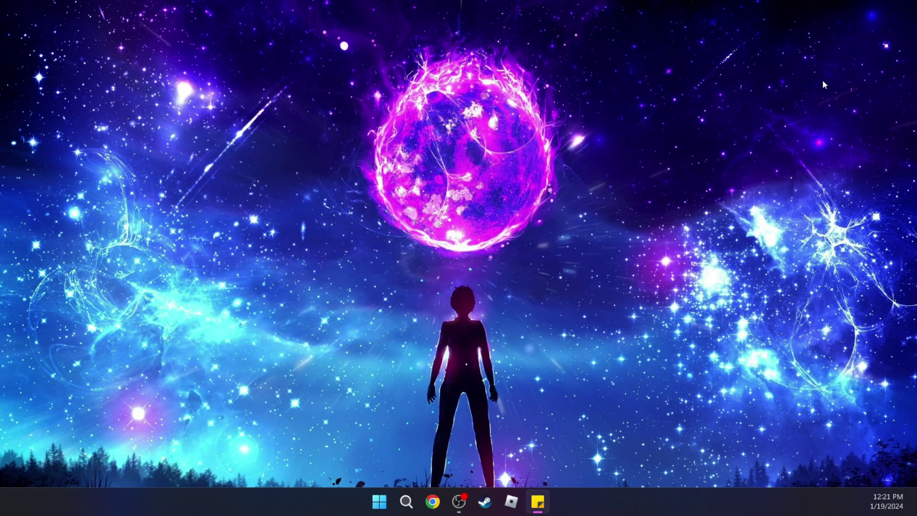
Step: Open the Prefetch folder via Run, delete its 286 files except the one in use, then close it
{"action": "left_click", "coordinate": [388, 504]}
{"action": "left_click", "coordinate": [278, 129]}
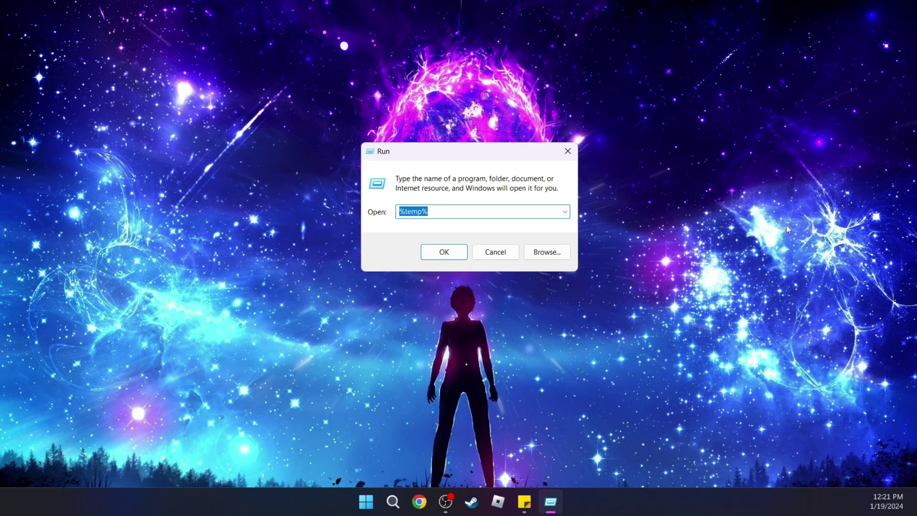
{"action": "type", "text": "pre"}
{"action": "key", "text": "Down"}
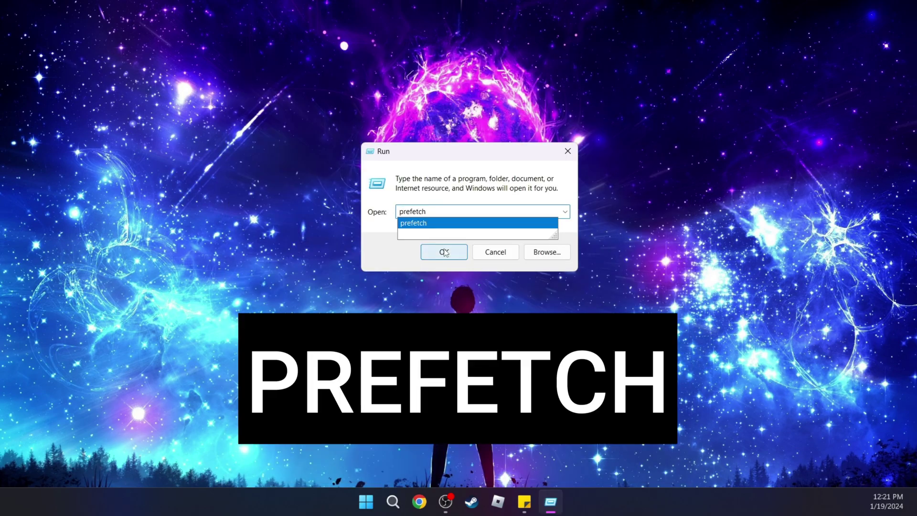
{"action": "key", "text": "Return"}
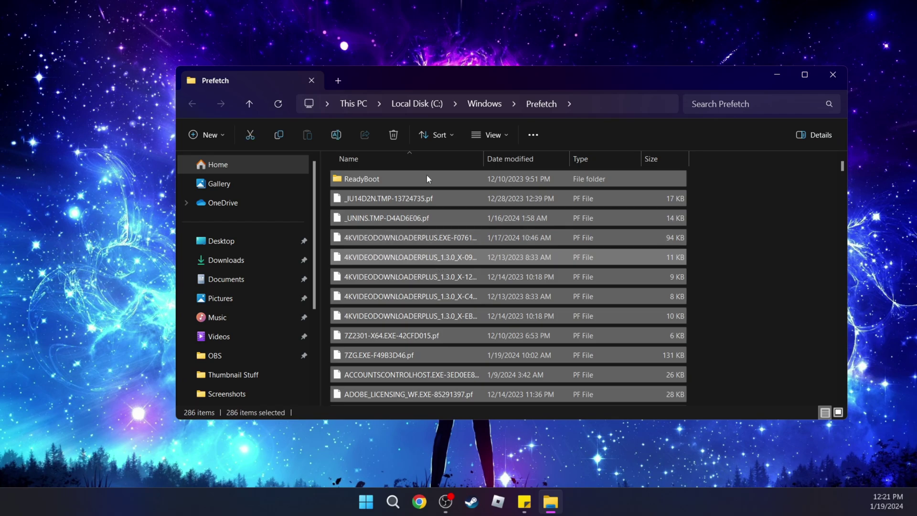
{"action": "left_click", "coordinate": [394, 136]}
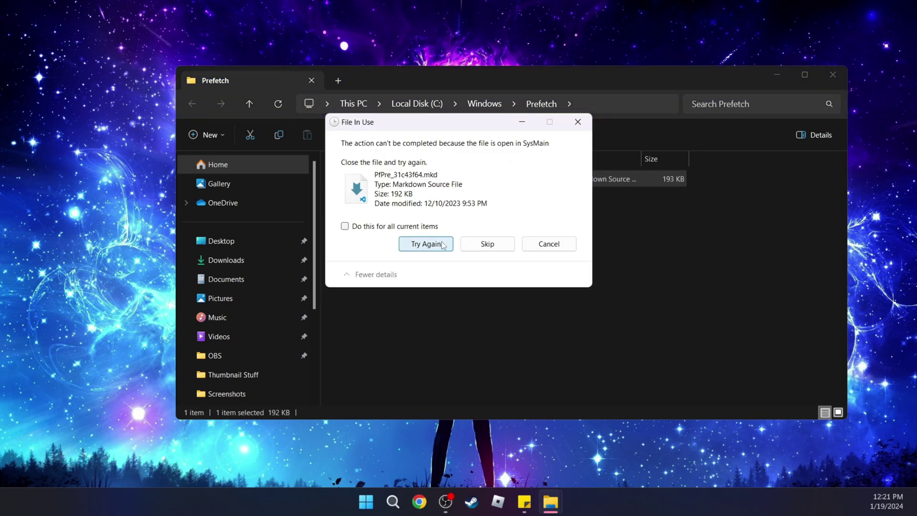
{"action": "left_click", "coordinate": [526, 244]}
{"action": "key", "text": "alt+F4"}
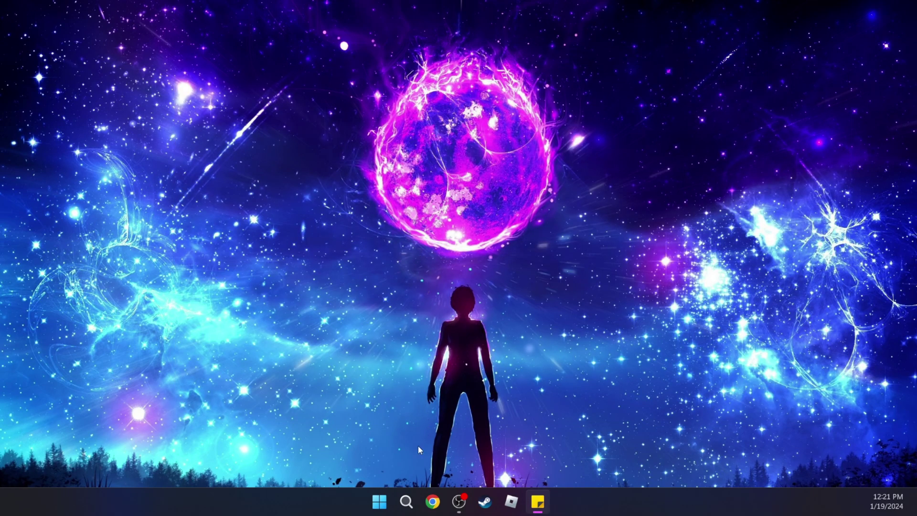
Step: In msconfig's advanced boot options, set Number of processors to 8, save, and exit without restarting
{"action": "key", "text": "super+s"}
{"action": "type", "text": "ms"}
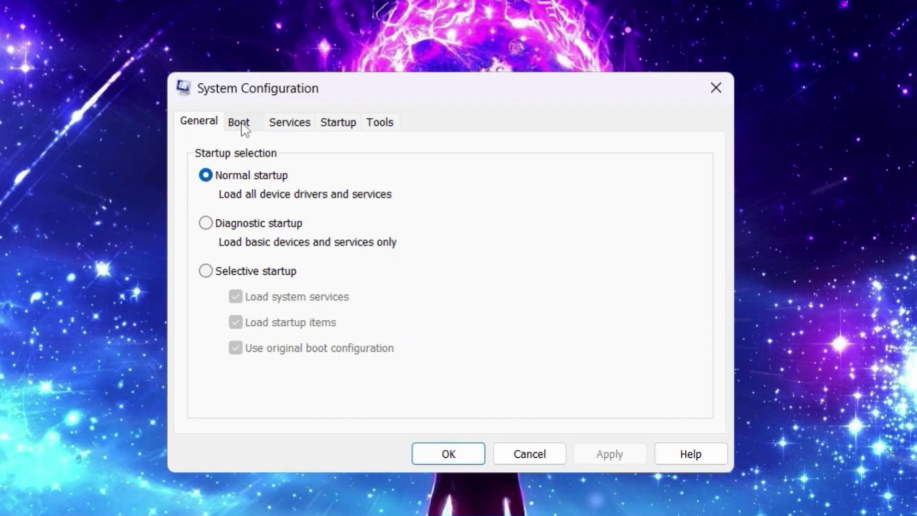
{"action": "left_click", "coordinate": [332, 138]}
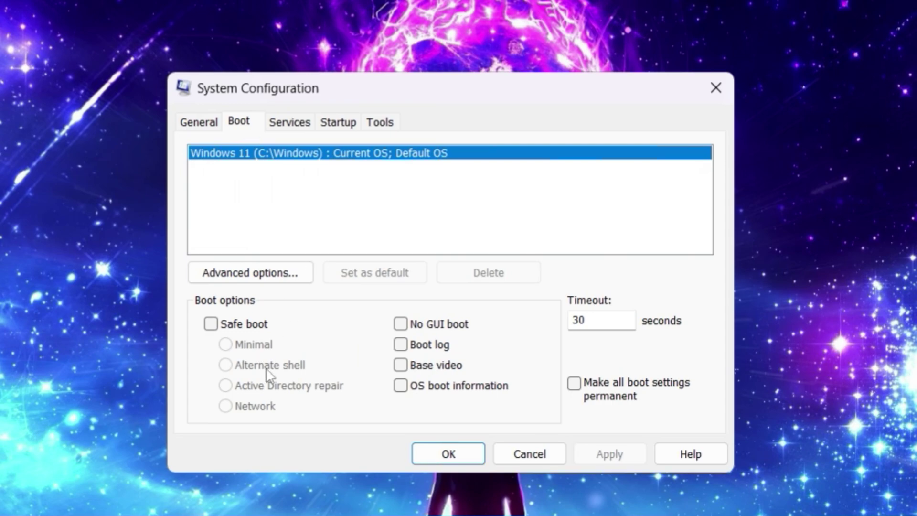
{"action": "left_click", "coordinate": [246, 270]}
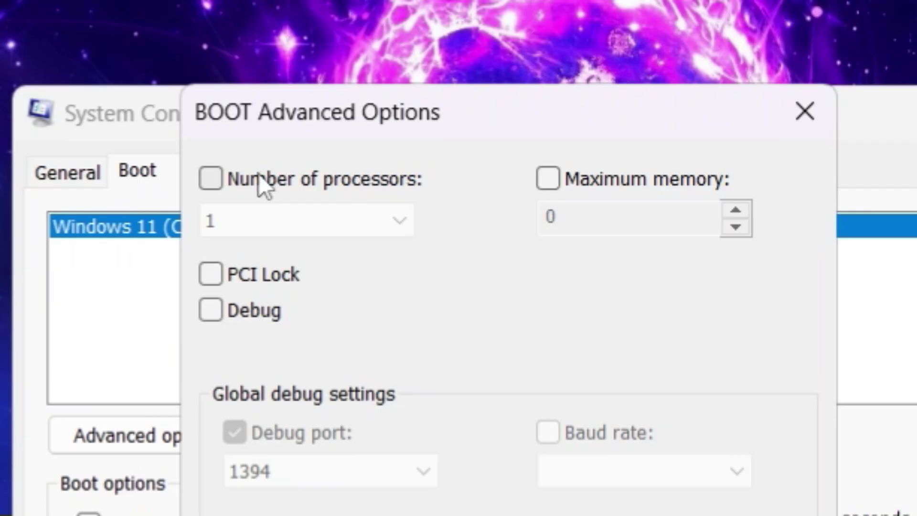
{"action": "left_click", "coordinate": [370, 140]}
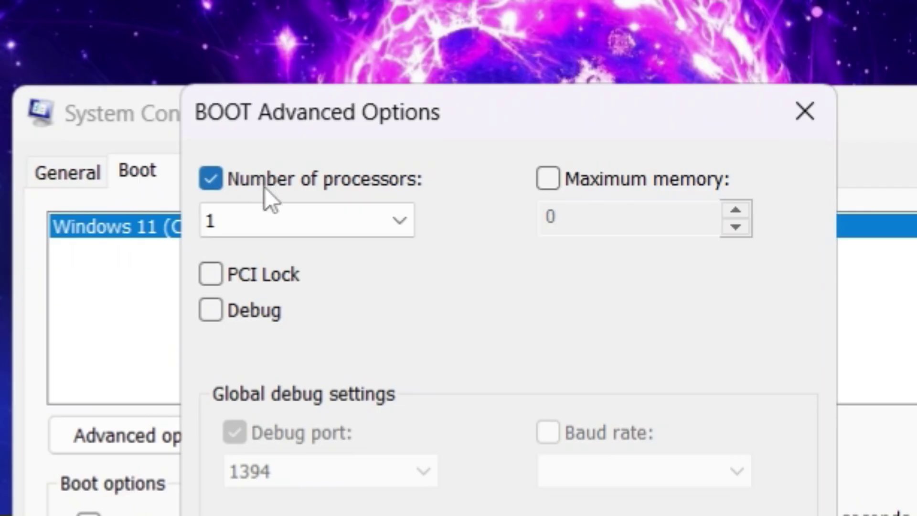
{"action": "left_click", "coordinate": [382, 152]}
{"action": "left_click", "coordinate": [224, 416]}
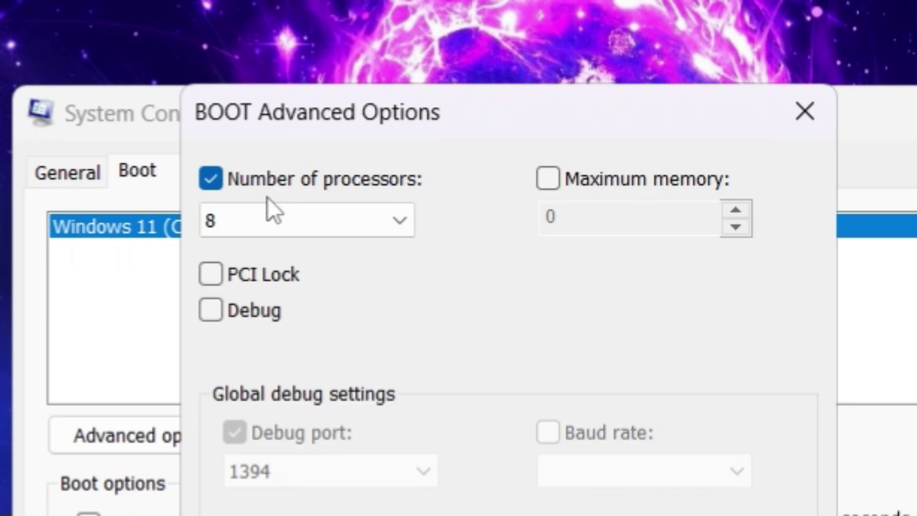
{"action": "left_click", "coordinate": [311, 225]}
{"action": "left_click", "coordinate": [241, 419]}
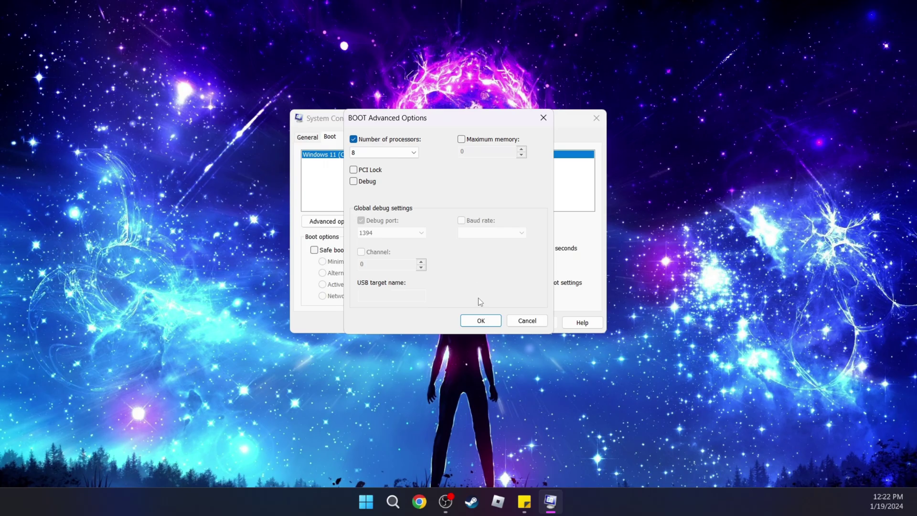
{"action": "left_click", "coordinate": [475, 321]}
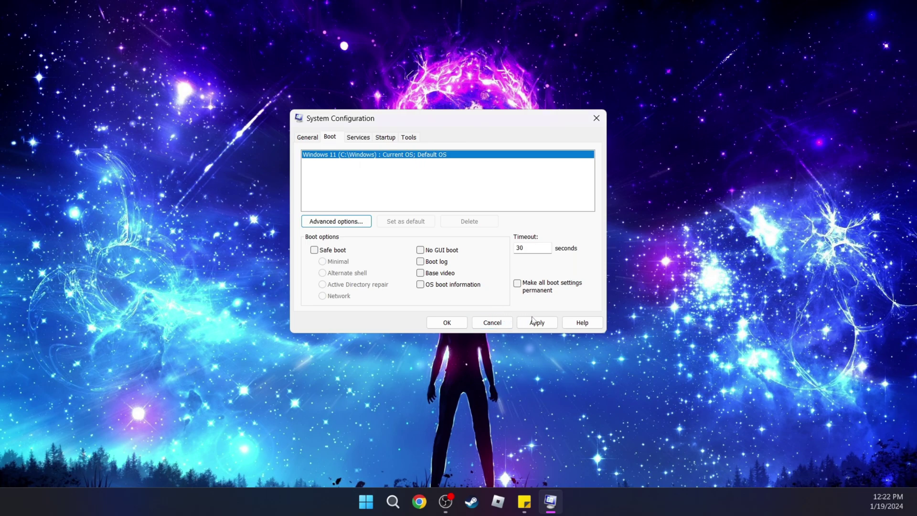
{"action": "left_click", "coordinate": [452, 323]}
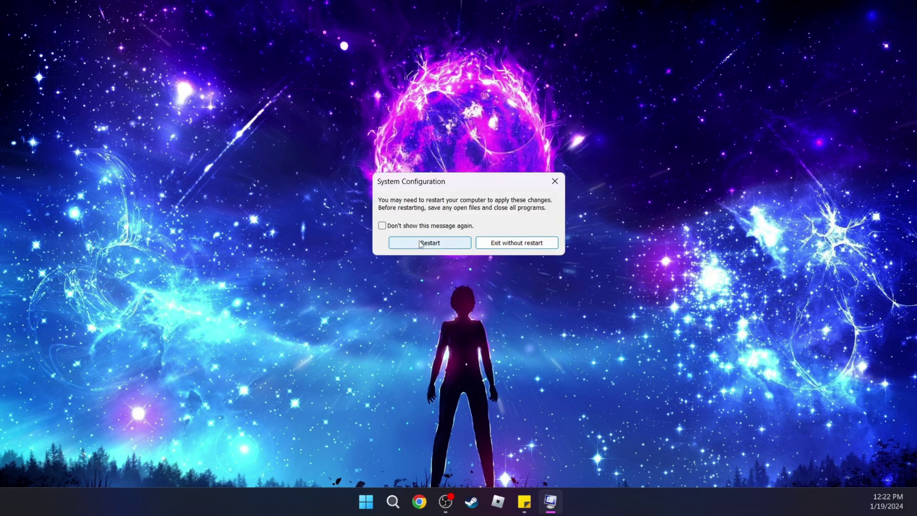
{"action": "left_click", "coordinate": [509, 245]}
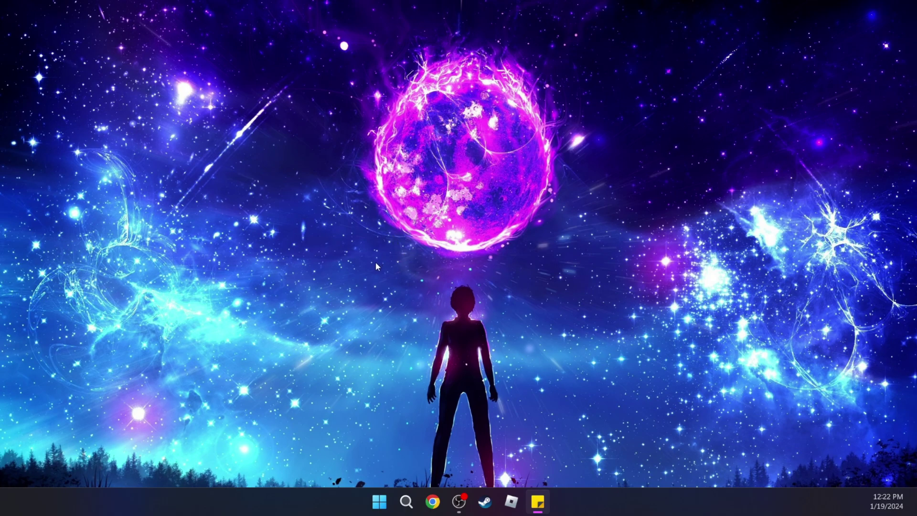
Step: Launch AMD Software: Adrenalin Edition from the desktop menu and confirm driver 23.12.1 is current
{"action": "right_click", "coordinate": [412, 234]}
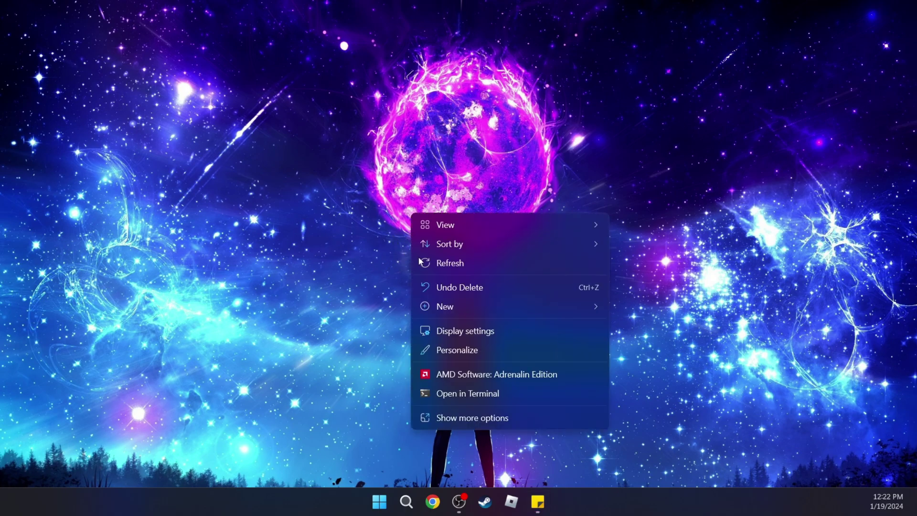
{"action": "left_click", "coordinate": [462, 375]}
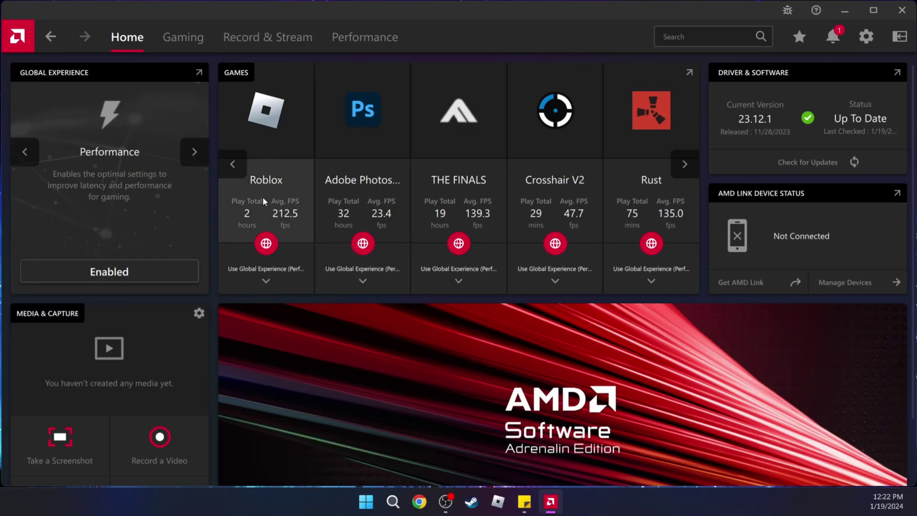
{"action": "left_click", "coordinate": [806, 166]}
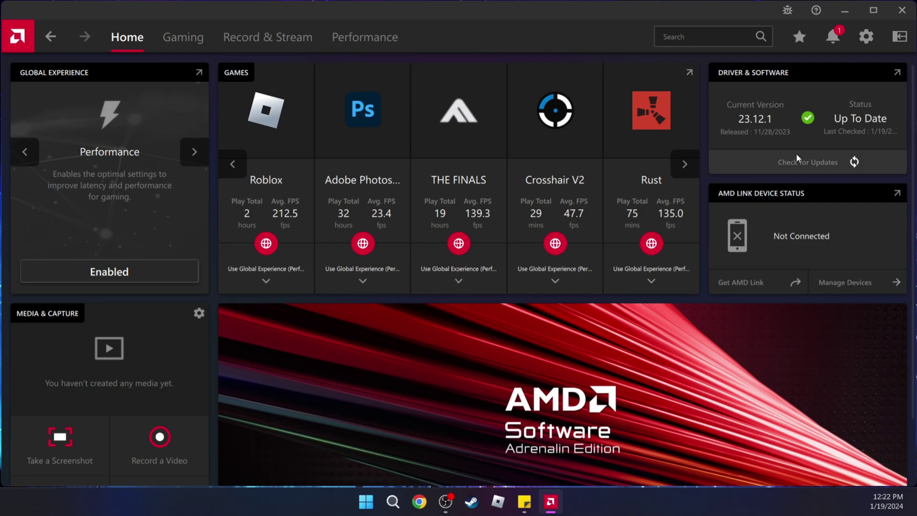
Step: Close AMD Software and move around the Roblox Hard Point map while watching FPS
{"action": "key", "text": "alt+F4"}
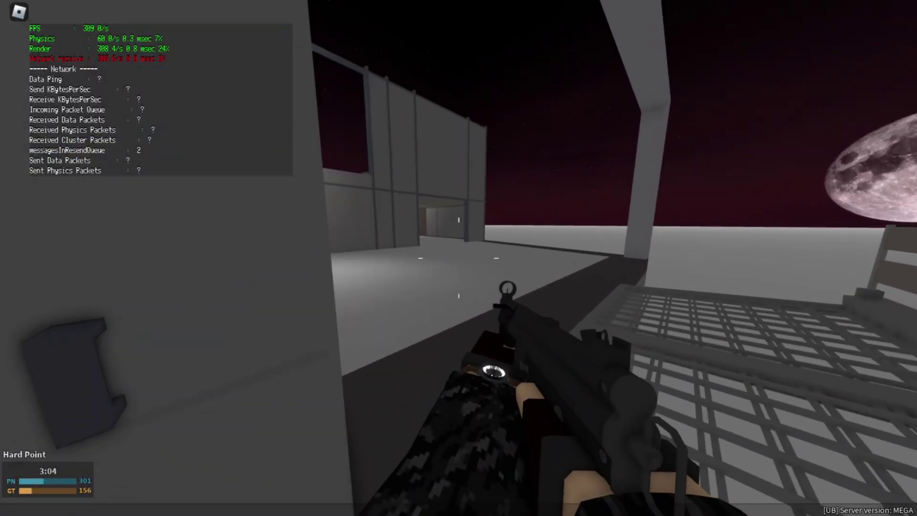
{"action": "key", "text": "w"}
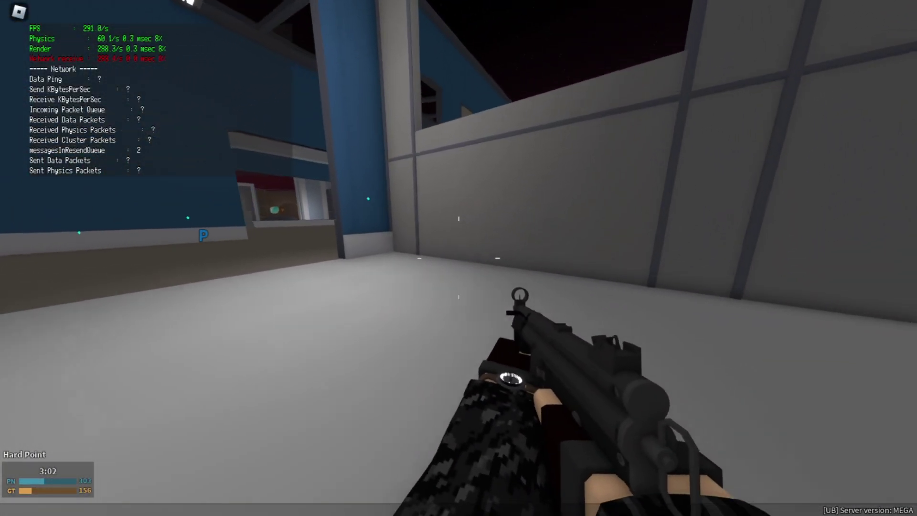
{"action": "key", "text": "w"}
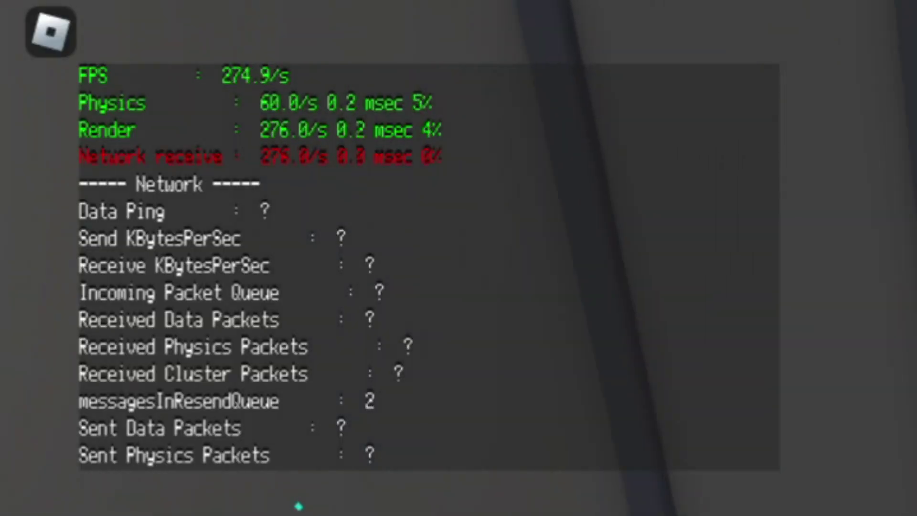
{"action": "key", "text": "w"}
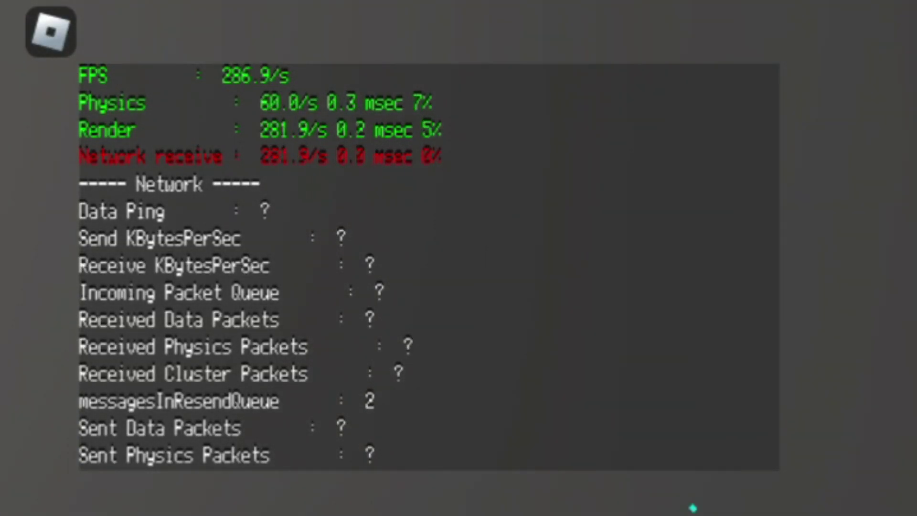
{"action": "key", "text": "w"}
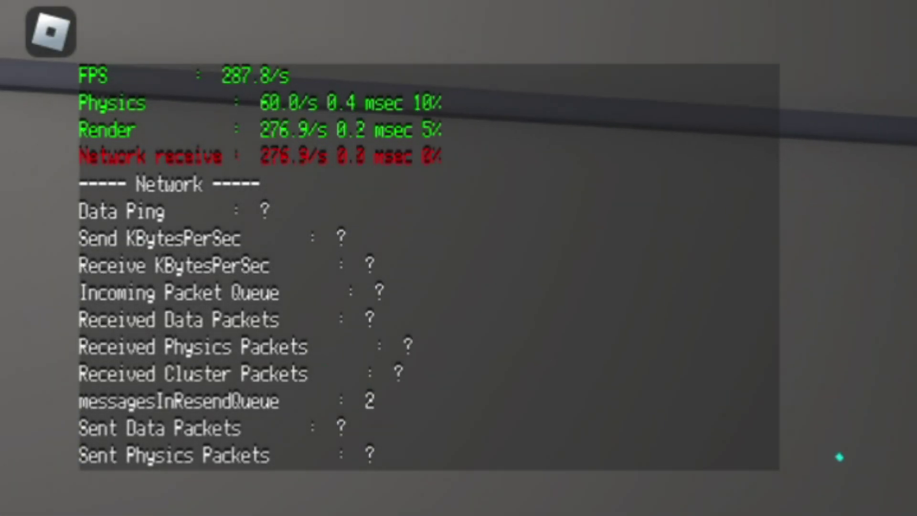
{"action": "key", "text": "w"}
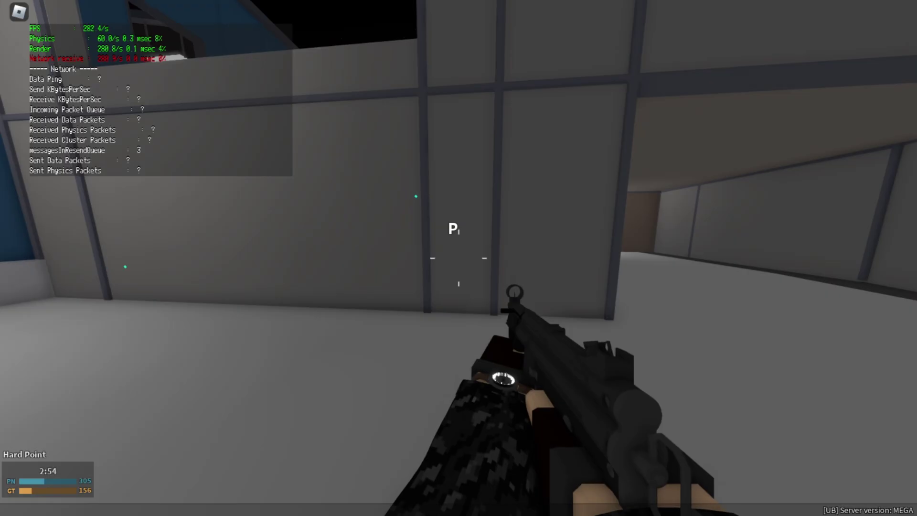
Step: View the in-game settings page, then resume play and climb the stairs at about 311 FPS
{"action": "key", "text": "Escape"}
{"action": "left_click", "coordinate": [365, 57]}
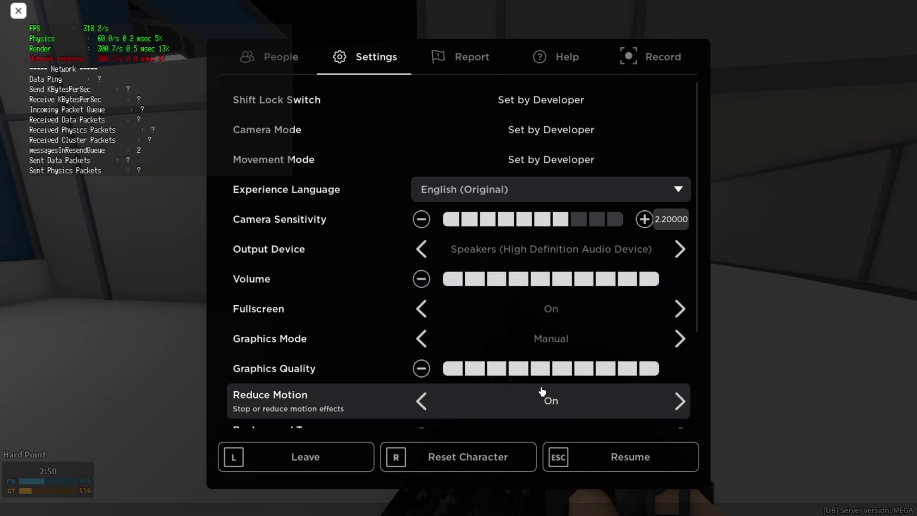
{"action": "key", "text": "Escape"}
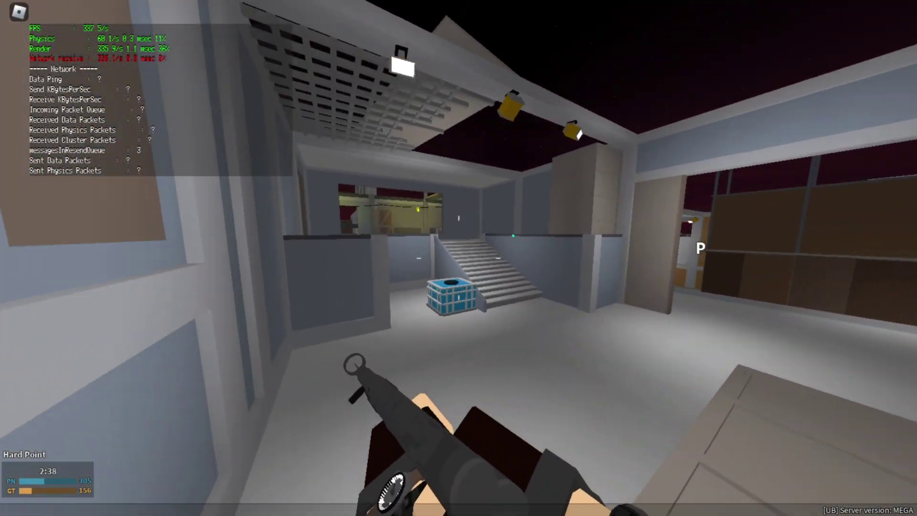
{"action": "key", "text": "w"}
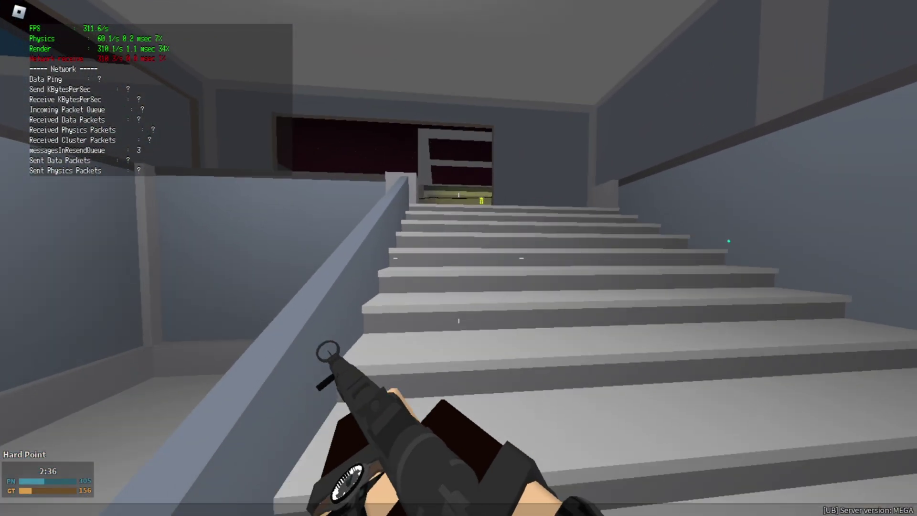